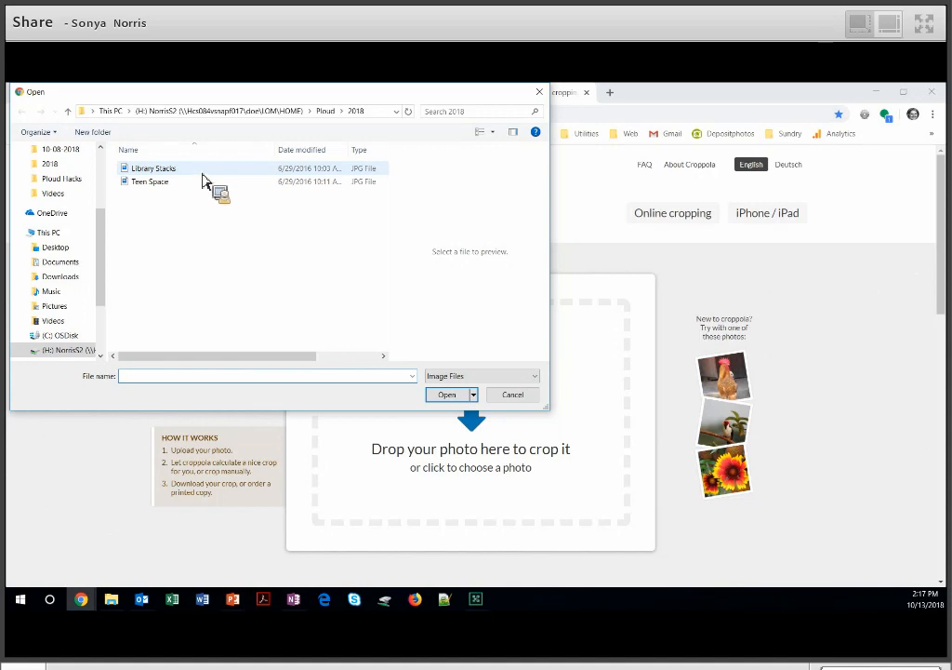
Load Library Stacks.jpg for cropping and set the crop's aspect ratio to 16:9.
double_click(203, 174)
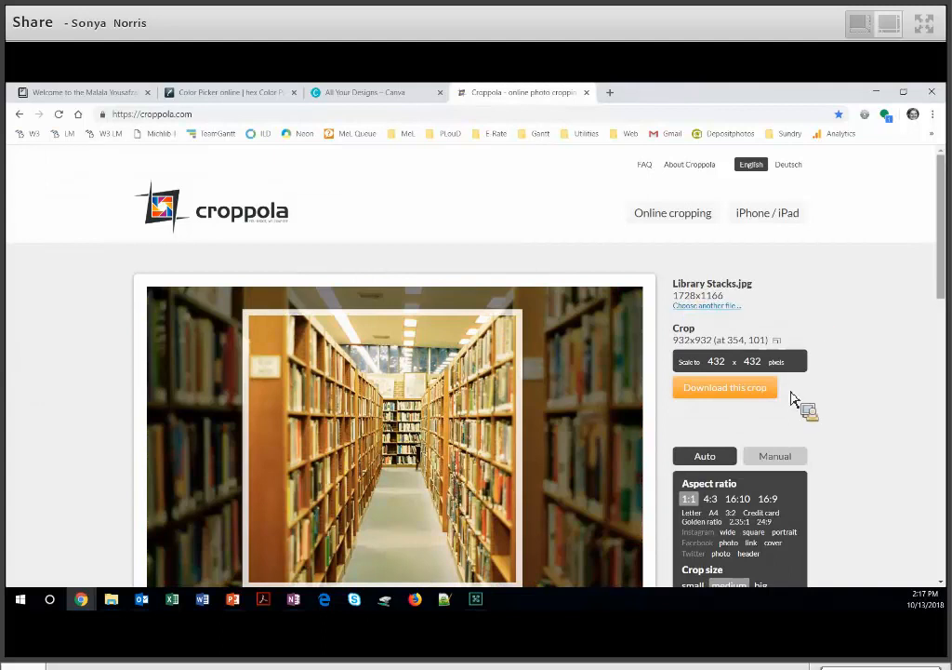
scroll(791, 423, down, 1)
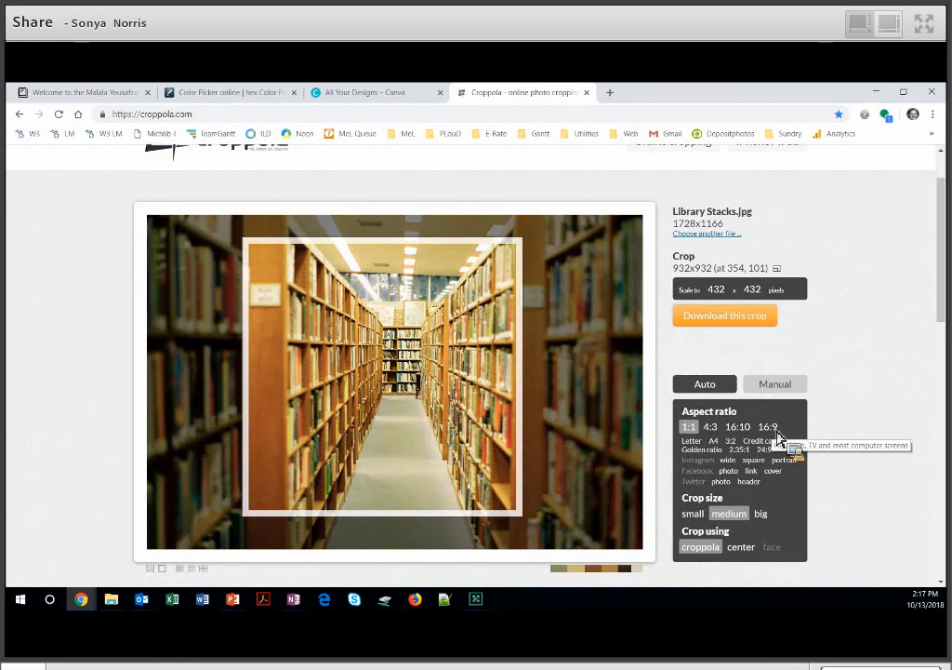
click(778, 433)
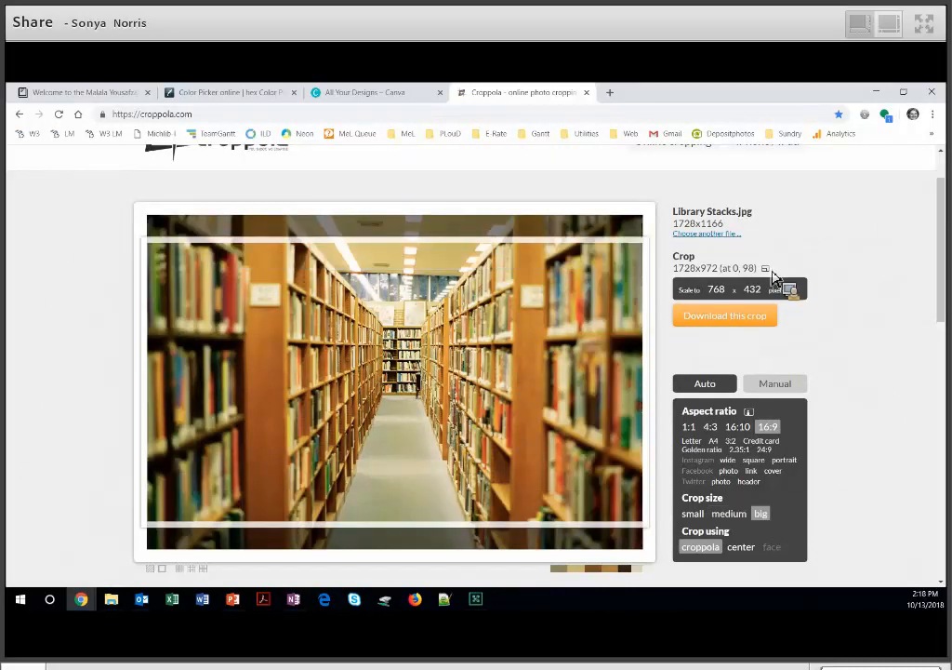
Toggle the crop scaling off and on, and try a scaled width of 960 pixels.
click(775, 277)
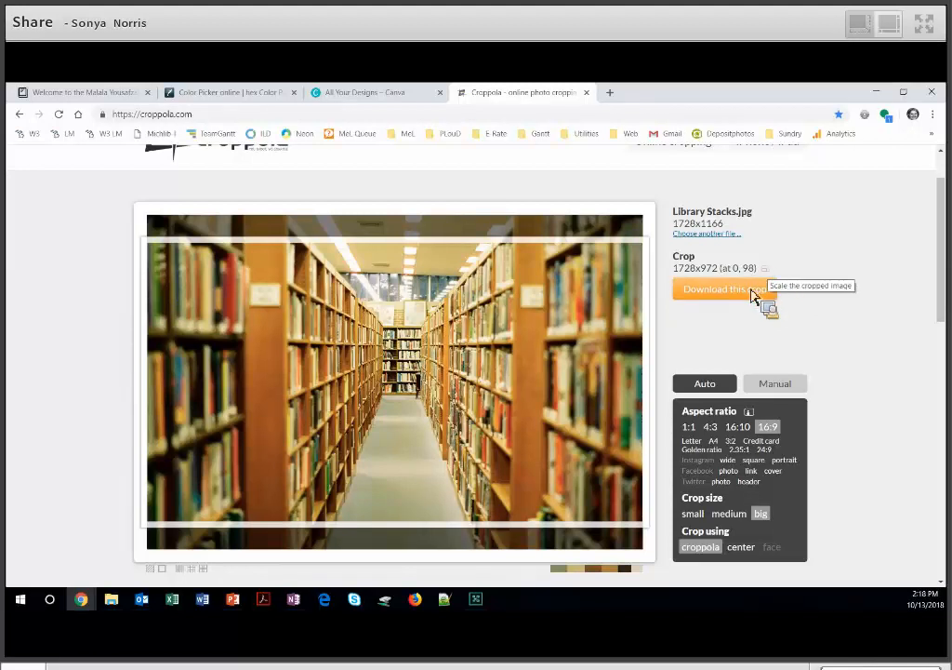
click(723, 307)
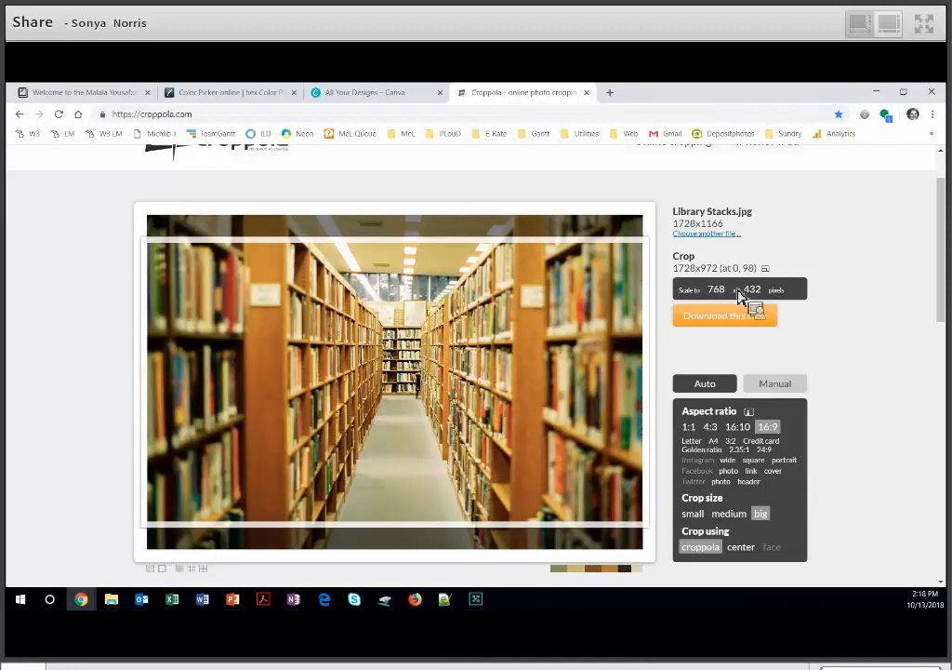
click(736, 291)
text(960)
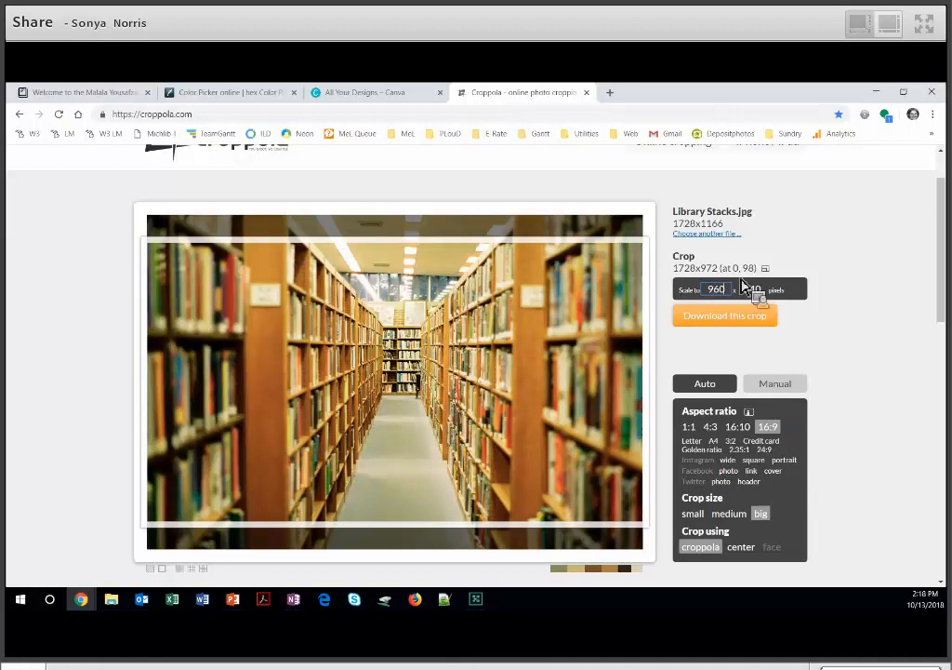
Scale the crop to a width of 768 pixels and download it as Library Stacks Cropped.
text(768)
drag(737, 324, 106, 359)
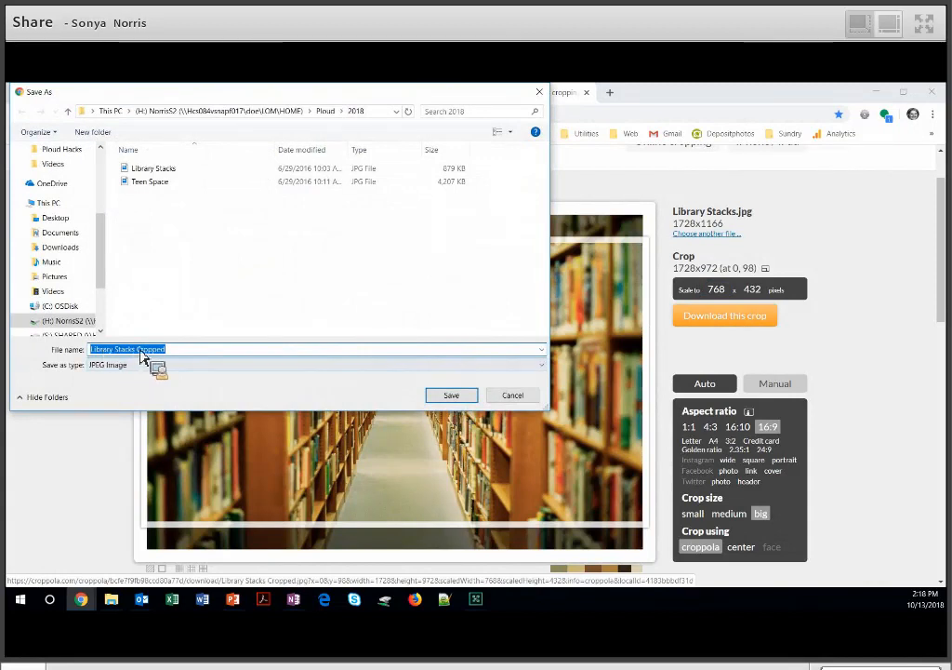
click(451, 396)
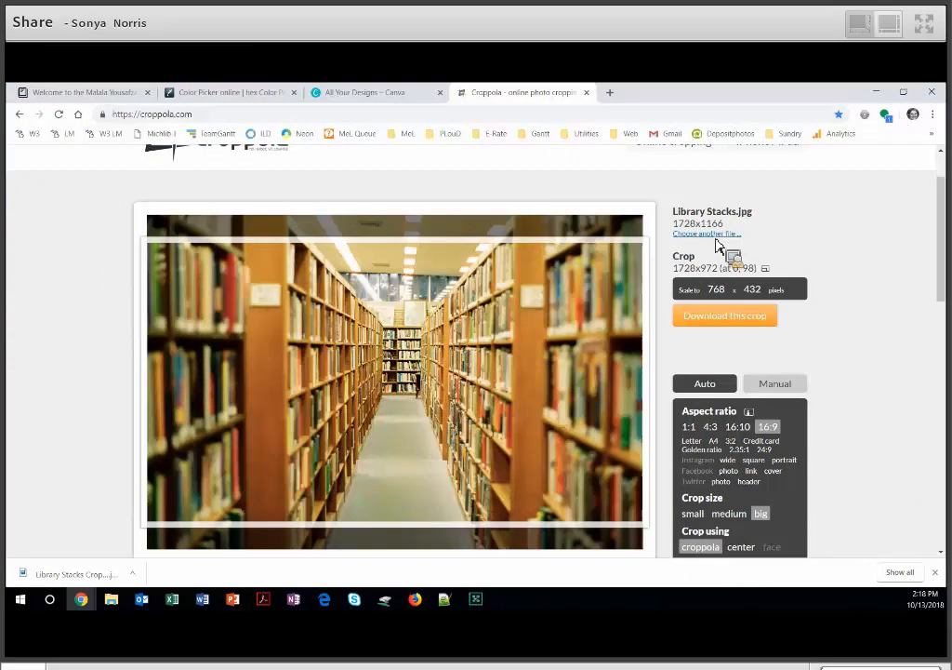
Load Teen Space.jpg and move its crop frame down to a top offset of about 506 pixels.
click(179, 207)
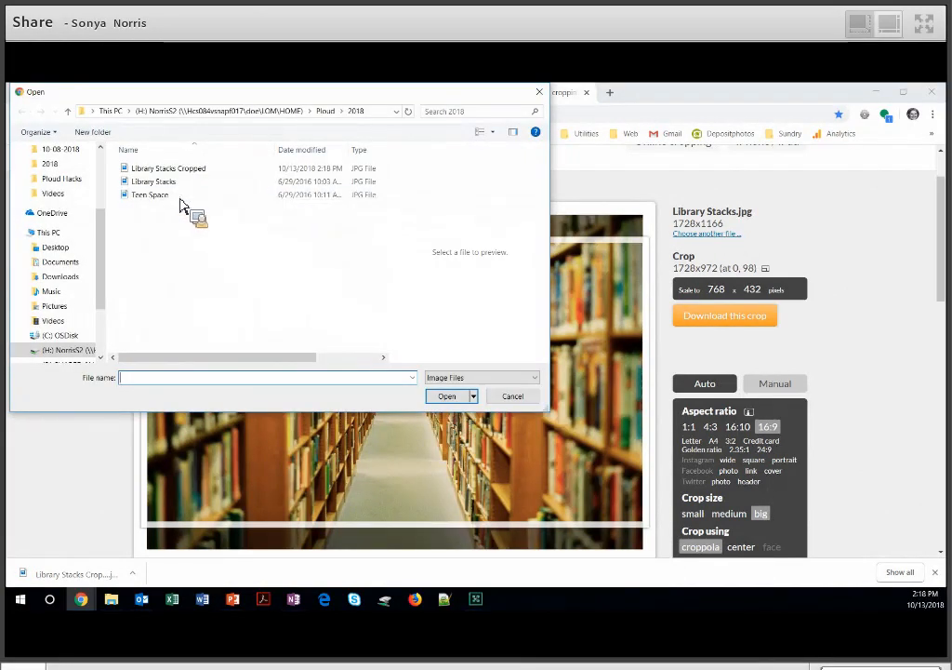
key(Escape)
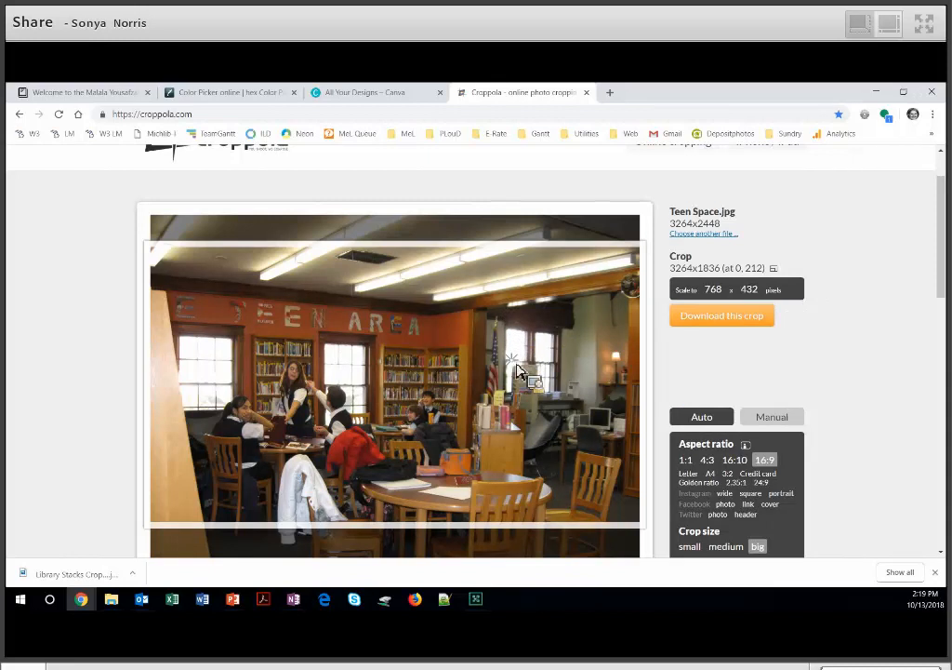
drag(517, 365, 517, 409)
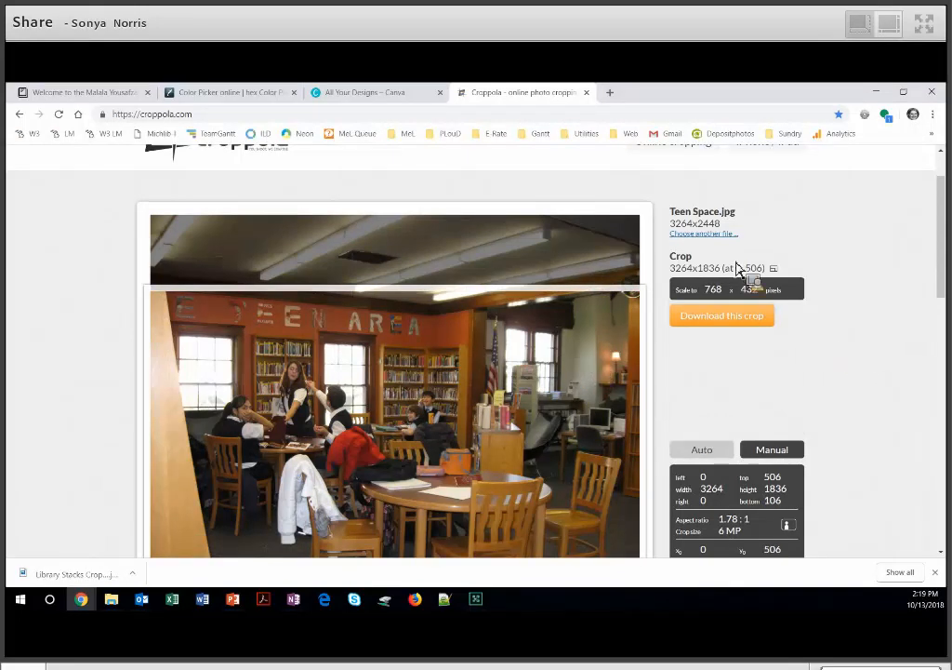
Download the cropped teen area photo as a JPEG named Teen Space Cropped.
click(726, 325)
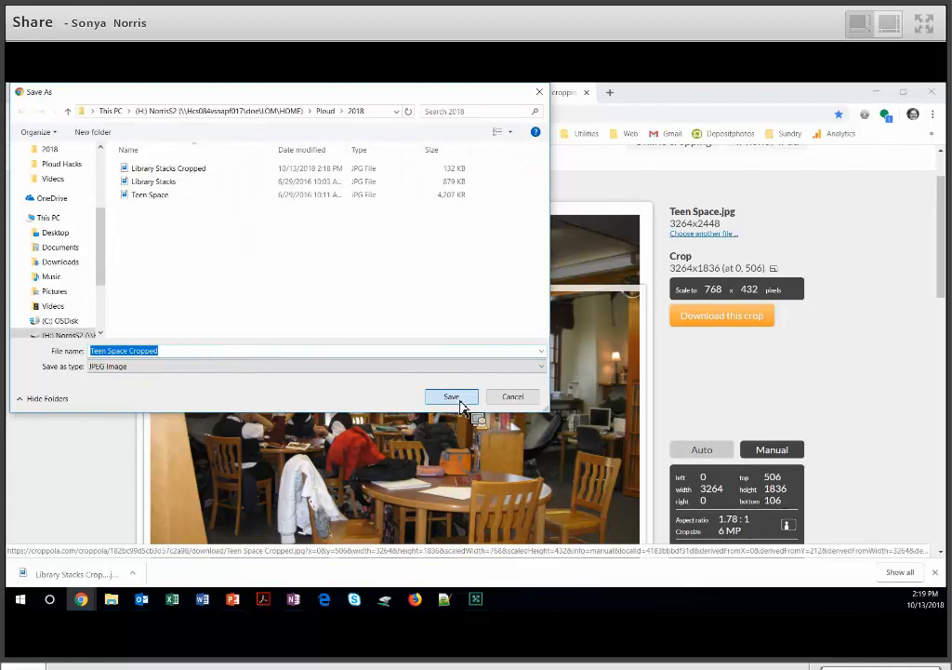
click(452, 397)
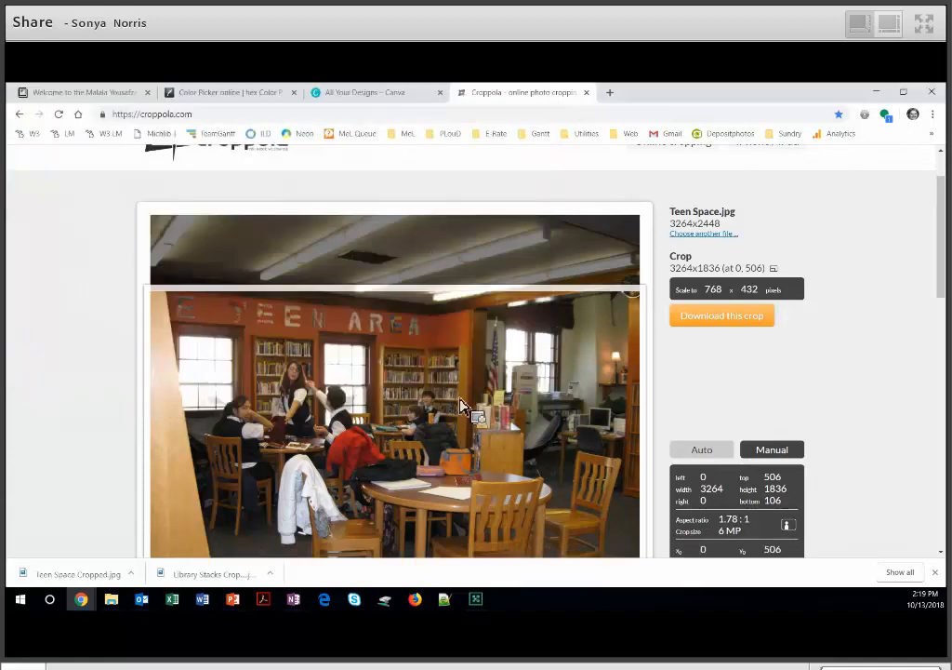
Switch to Canva and create a new design with custom dimensions of 768 × 432 px.
click(396, 97)
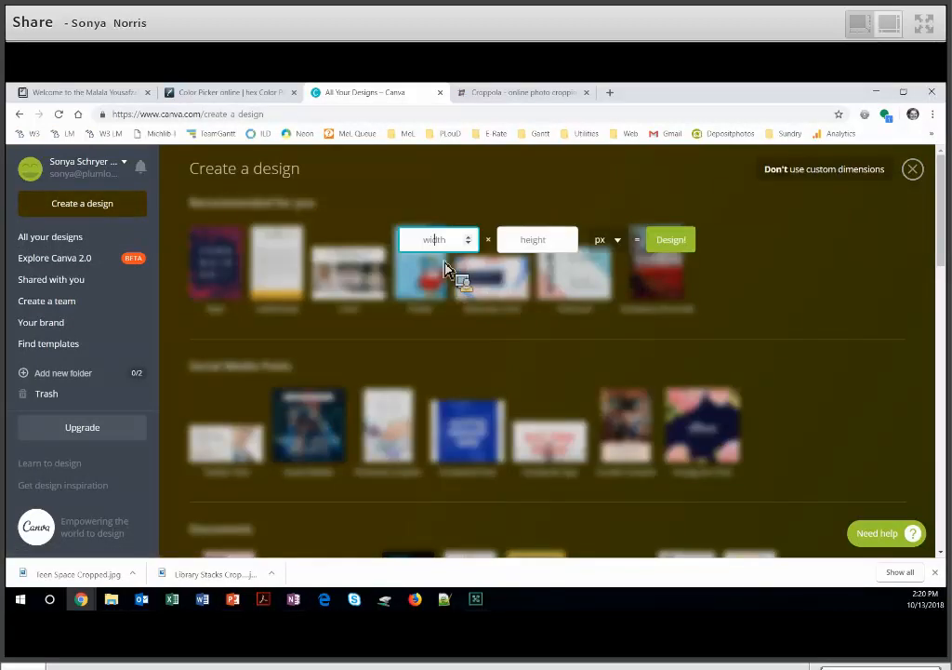
text(7)
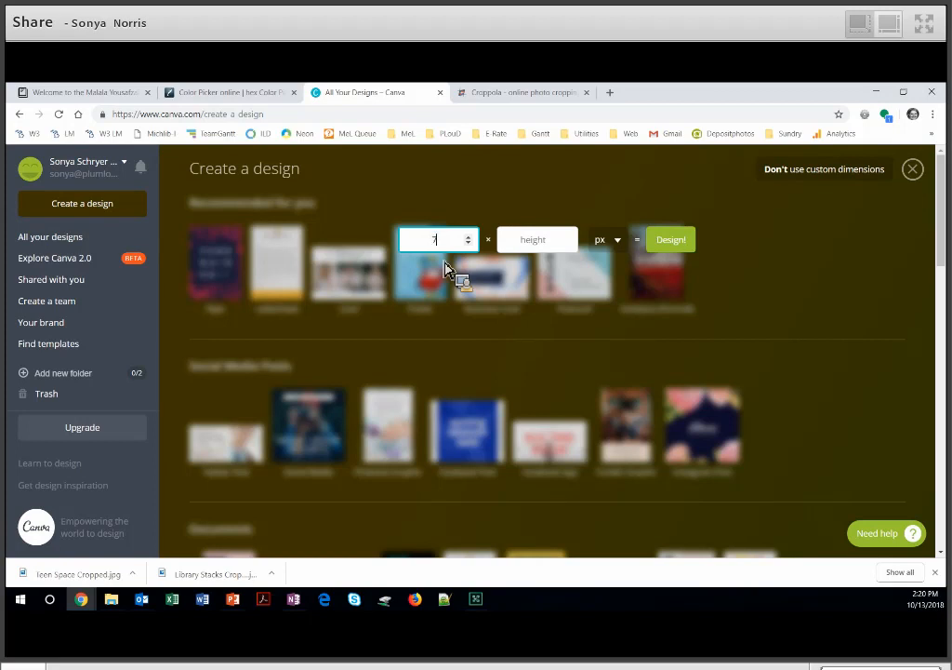
text(68)
key(Tab)
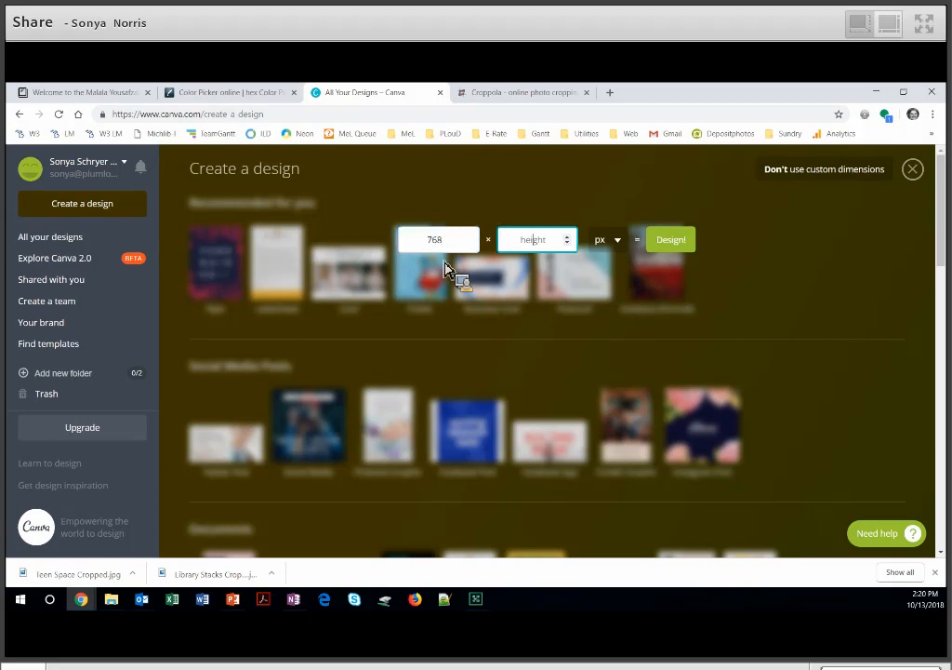
text(432)
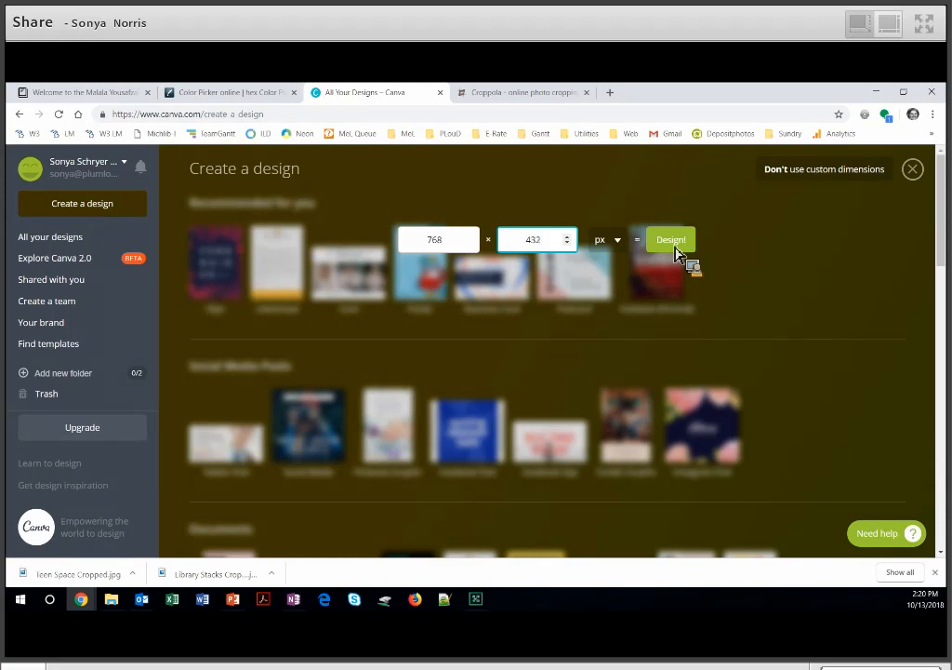
click(671, 241)
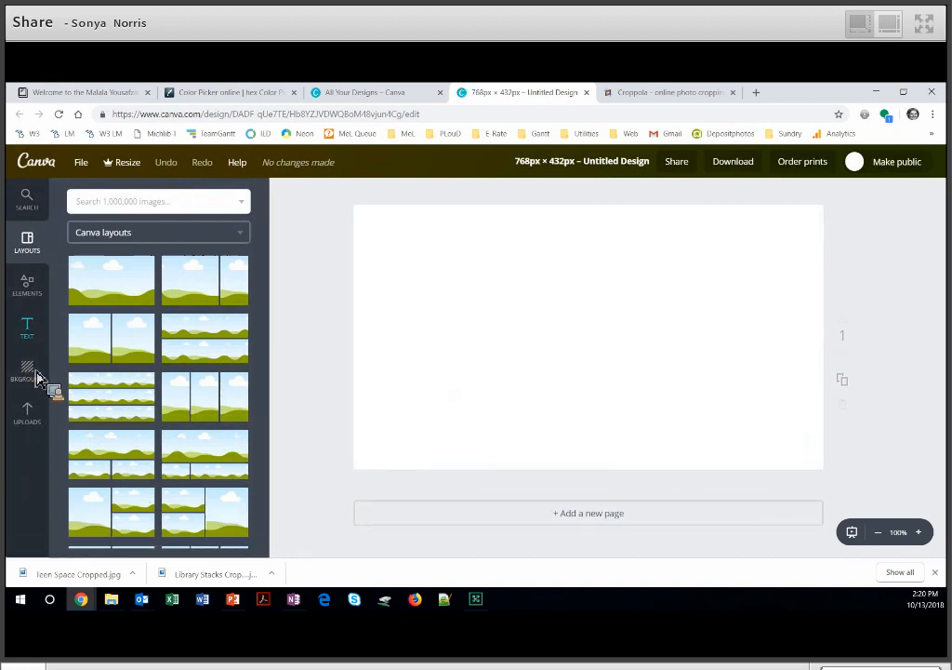
Show the design's background options and copy the web address of the Malala Yousafzai Public Library site.
click(35, 376)
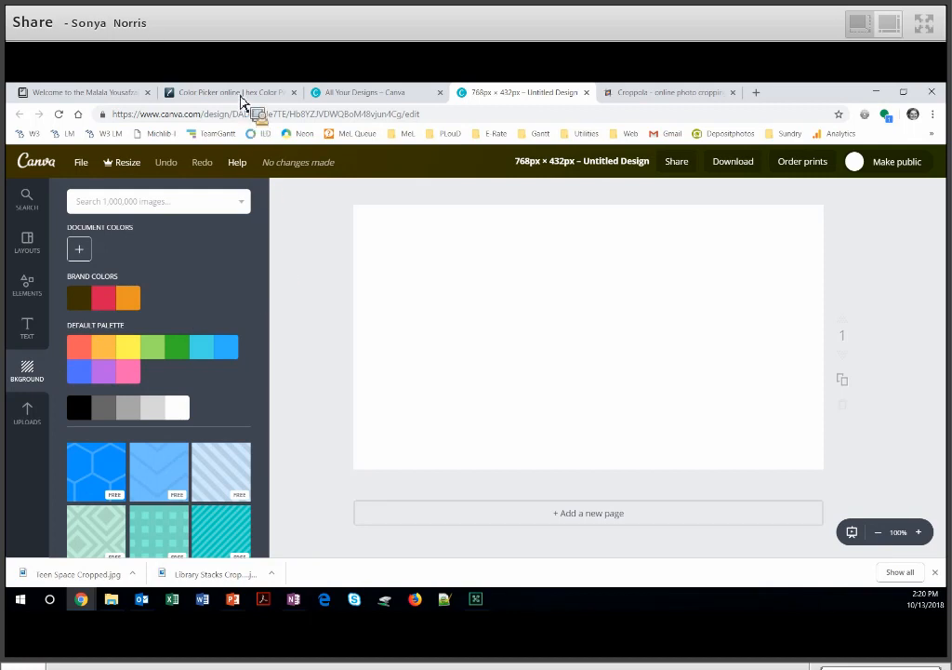
click(240, 99)
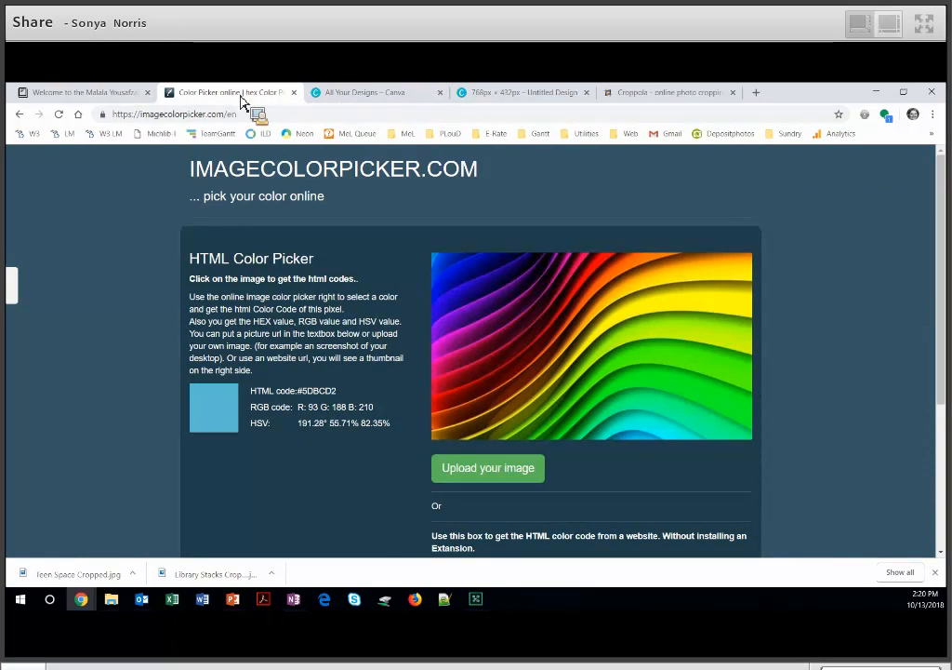
click(88, 93)
drag(155, 114, 226, 107)
key(ctrl+c)
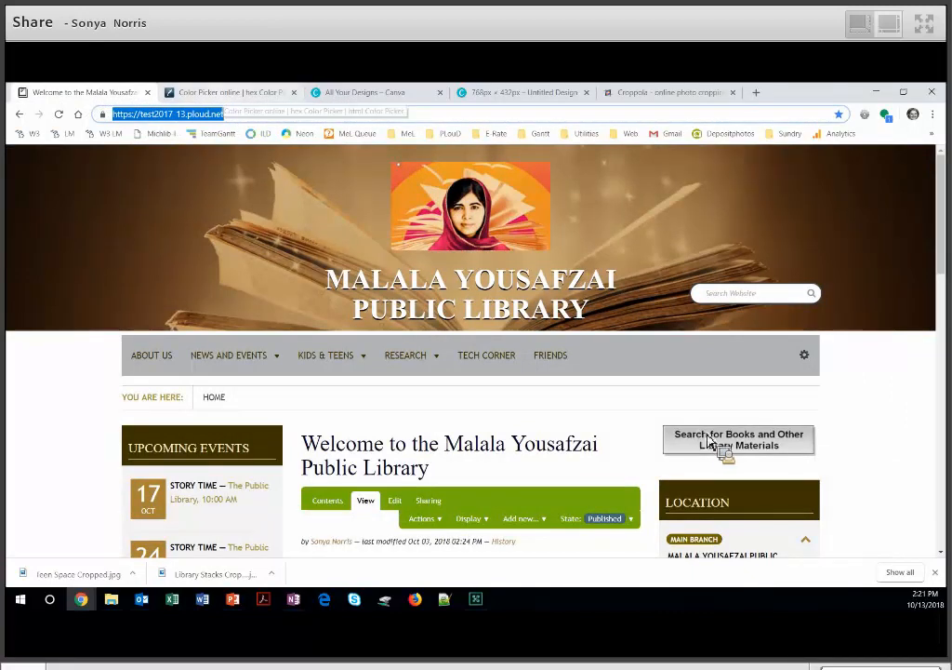
Paste the library site's address into imagecolorpicker.com's website box and capture an image of the site.
click(229, 96)
drag(476, 408, 462, 430)
scroll(530, 423, down, 2)
key(ctrl+v)
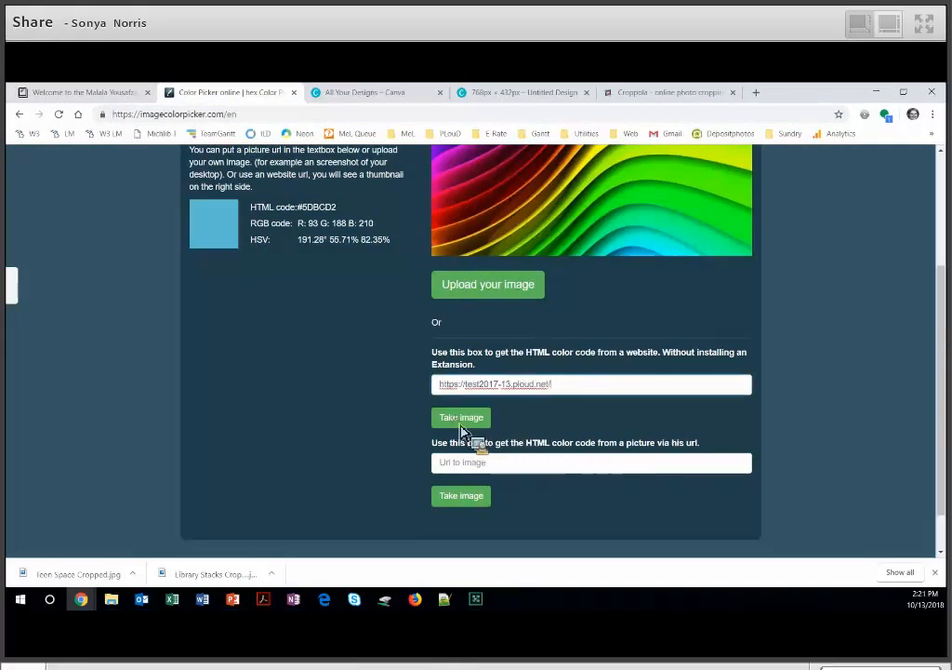
click(468, 419)
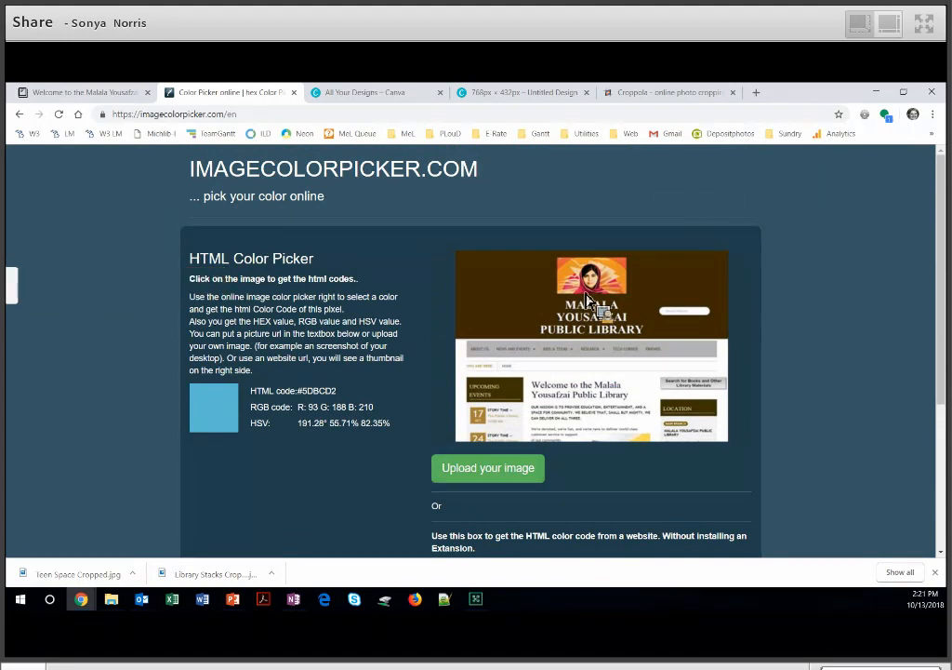
Sample the red of the scarf in the captured site's portrait and copy its HTML colour code D41C52.
click(587, 296)
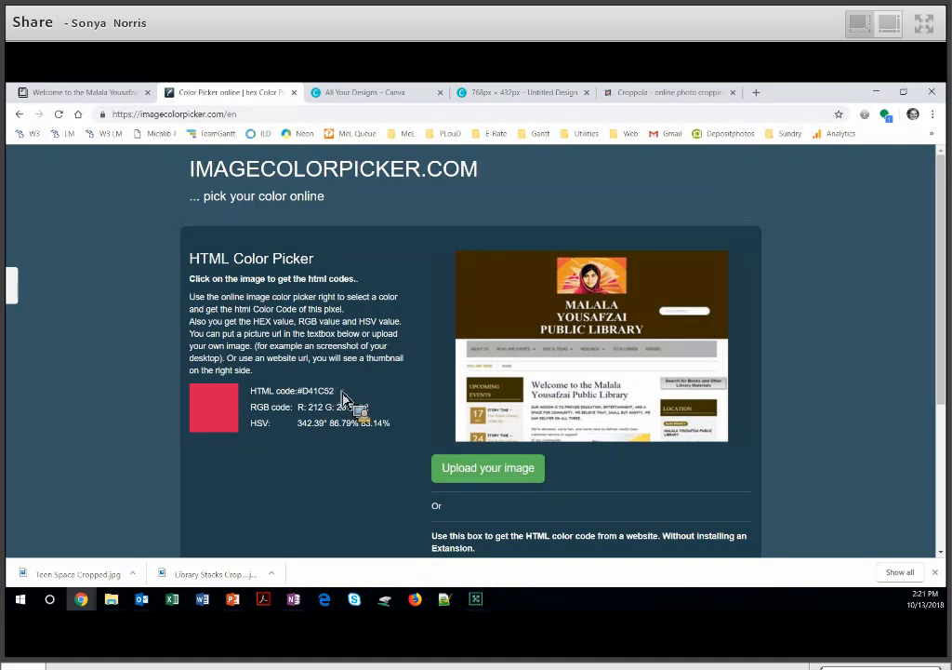
drag(342, 397, 344, 398)
key(ctrl+c)
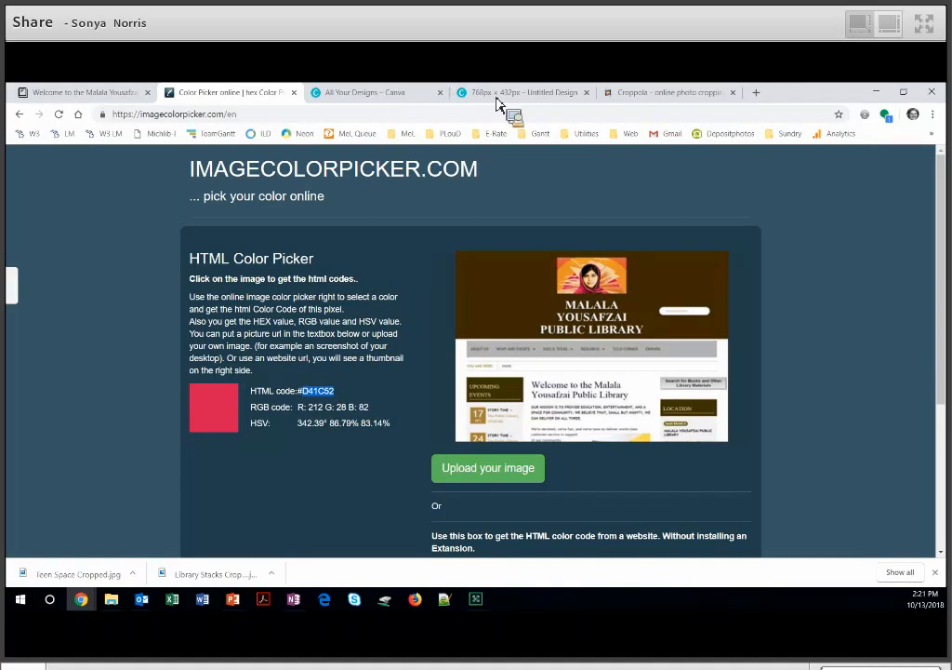
Switch to the 768 × 432 px Canva design and set its background colour code to D41C52.
key(ctrl+Tab)
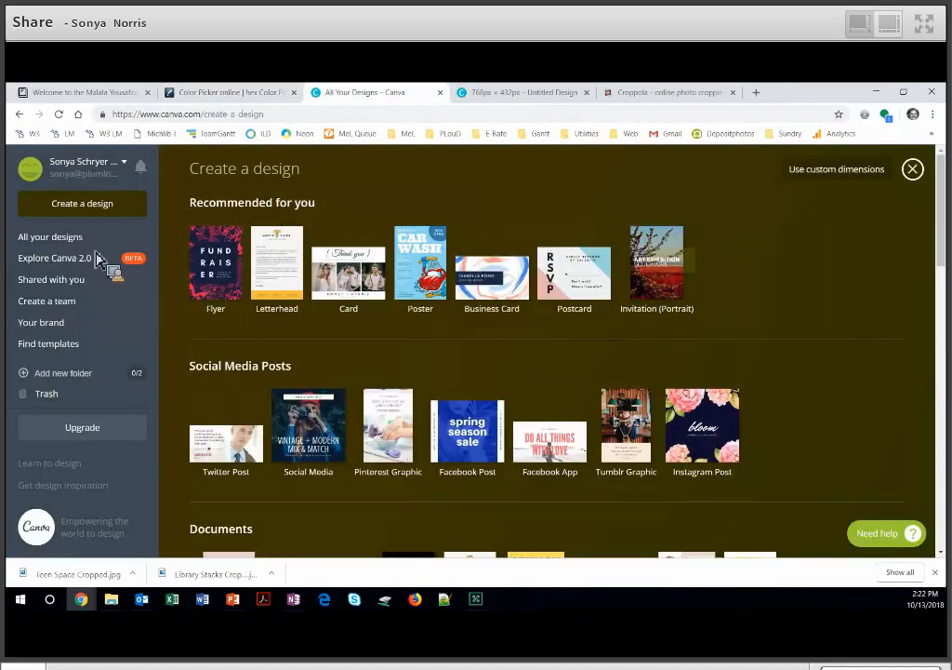
key(ctrl+Tab)
drag(90, 259, 125, 432)
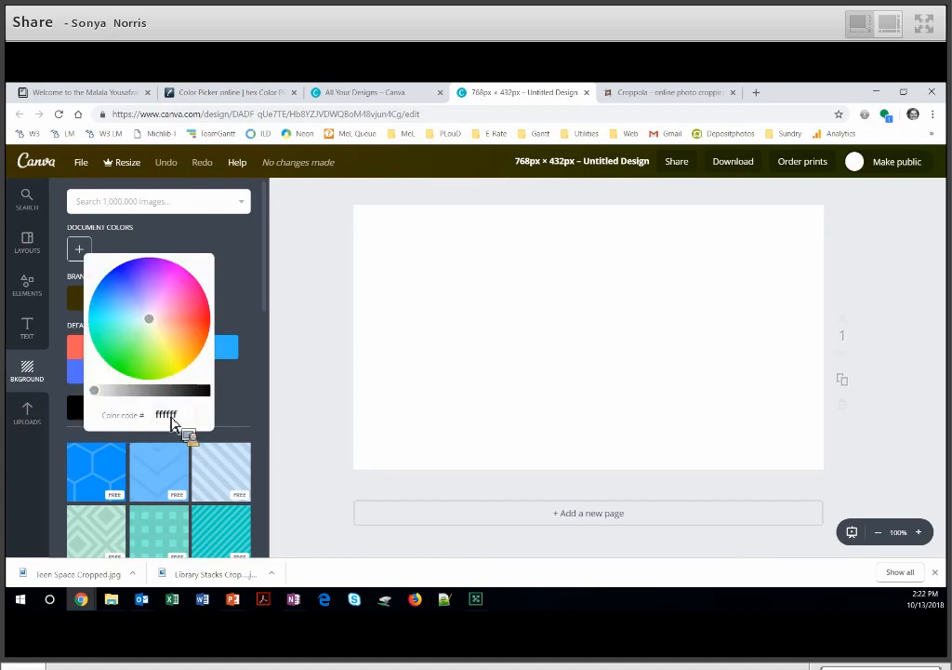
drag(183, 424, 145, 423)
click(160, 420)
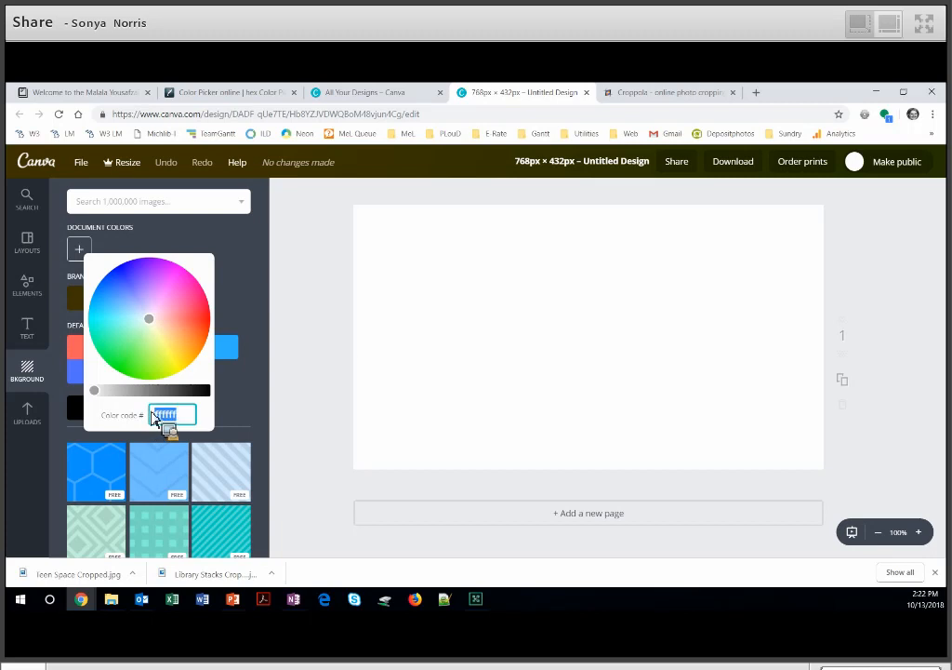
key(ctrl+v)
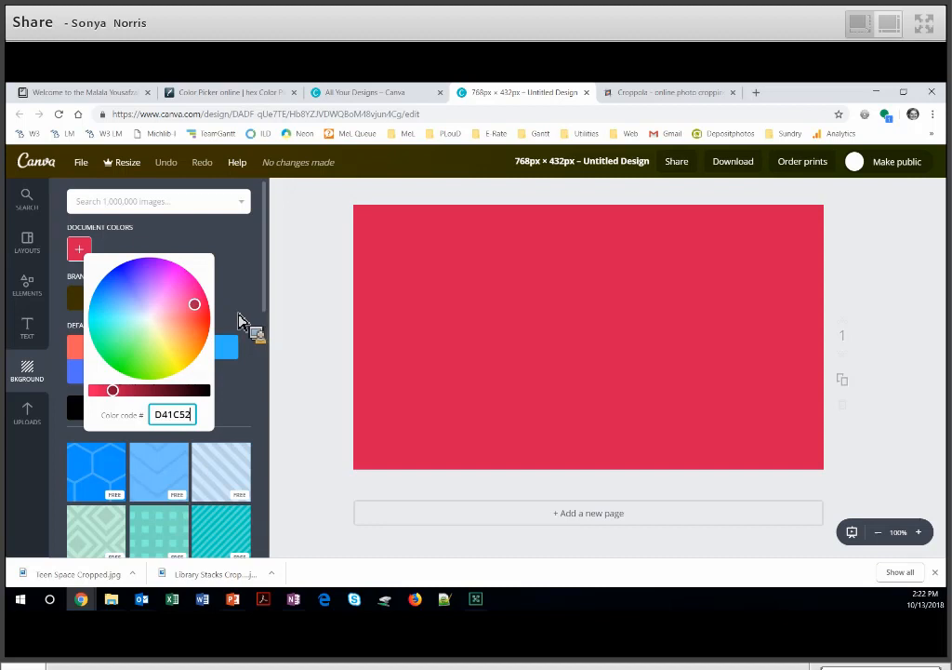
click(52, 307)
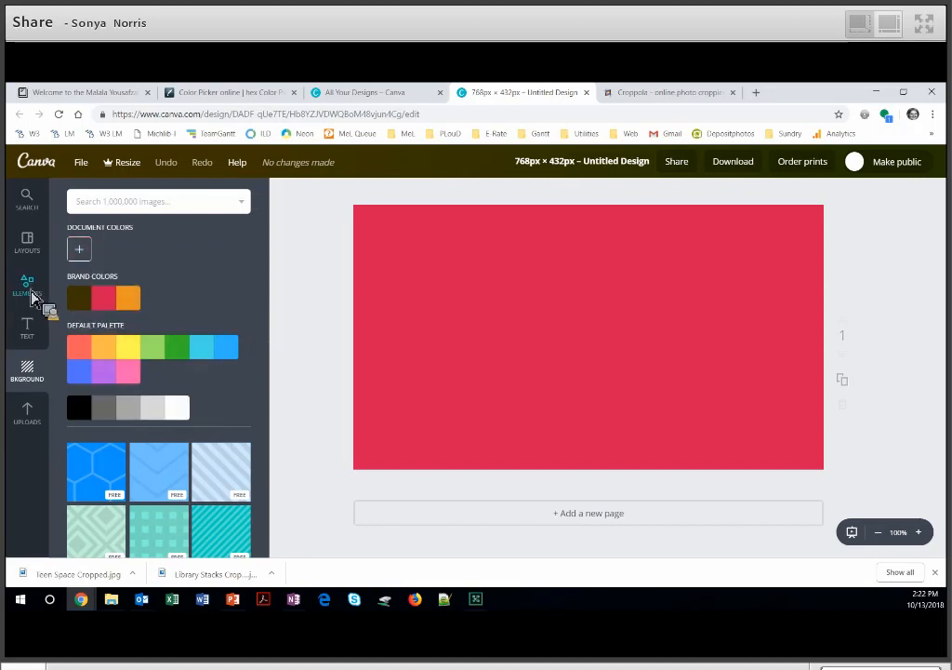
Search the image library for "magician" and place the free black-and-white playing-card photo on the left side of the design.
click(30, 292)
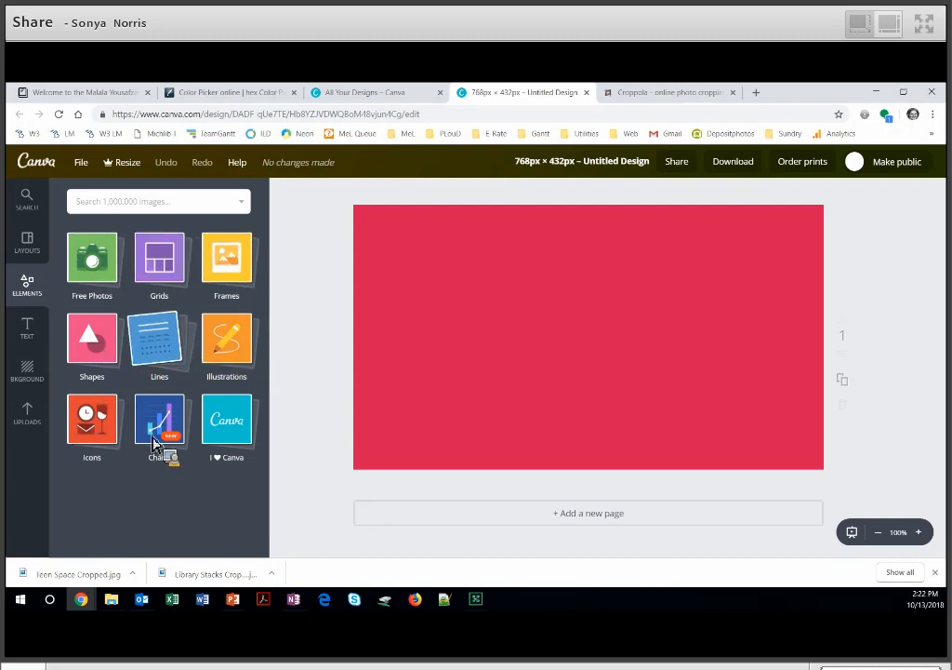
click(106, 273)
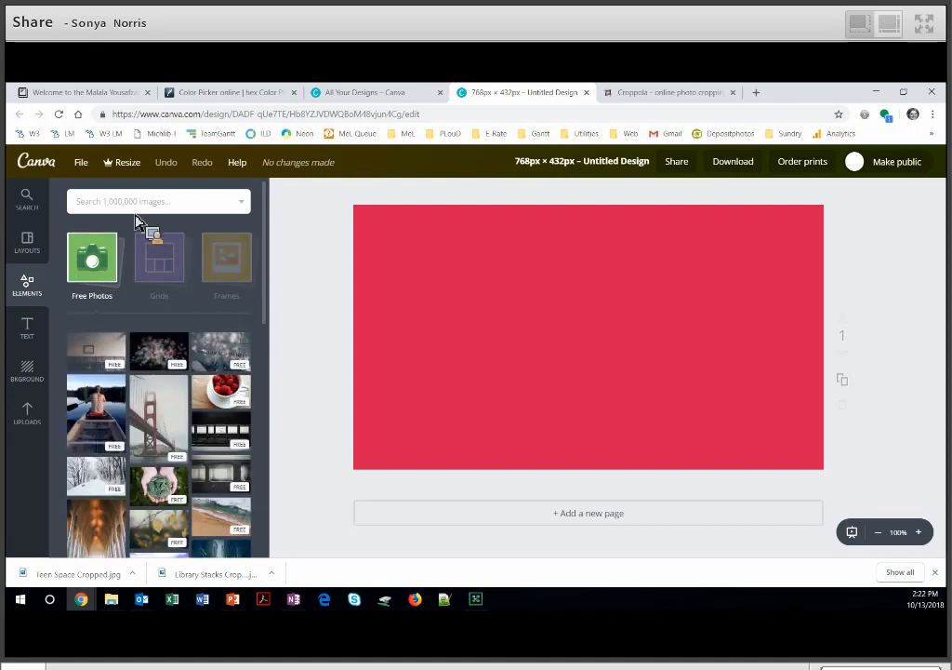
click(136, 210)
text(magician)
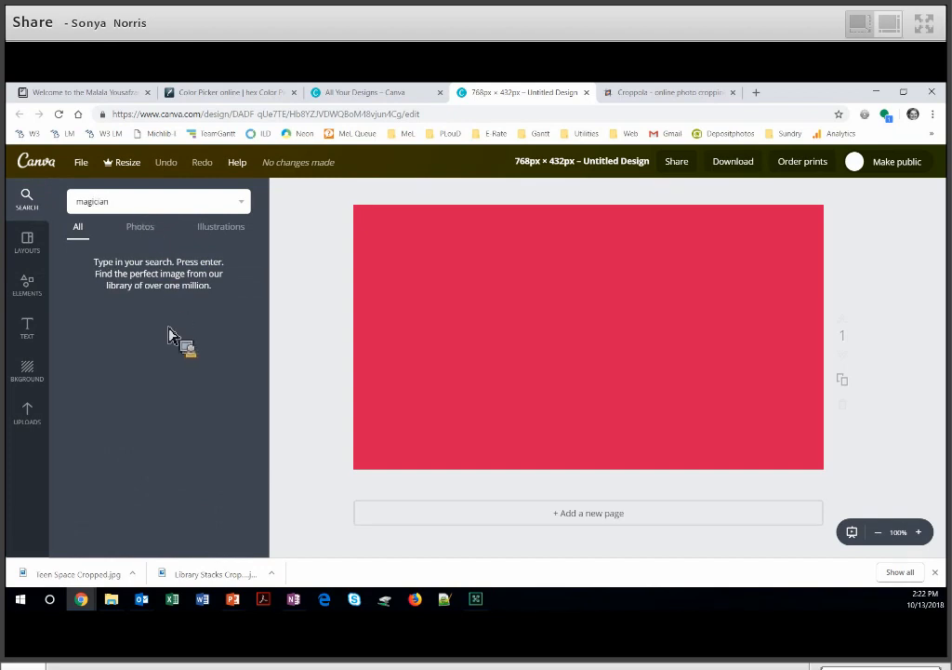
key(Return)
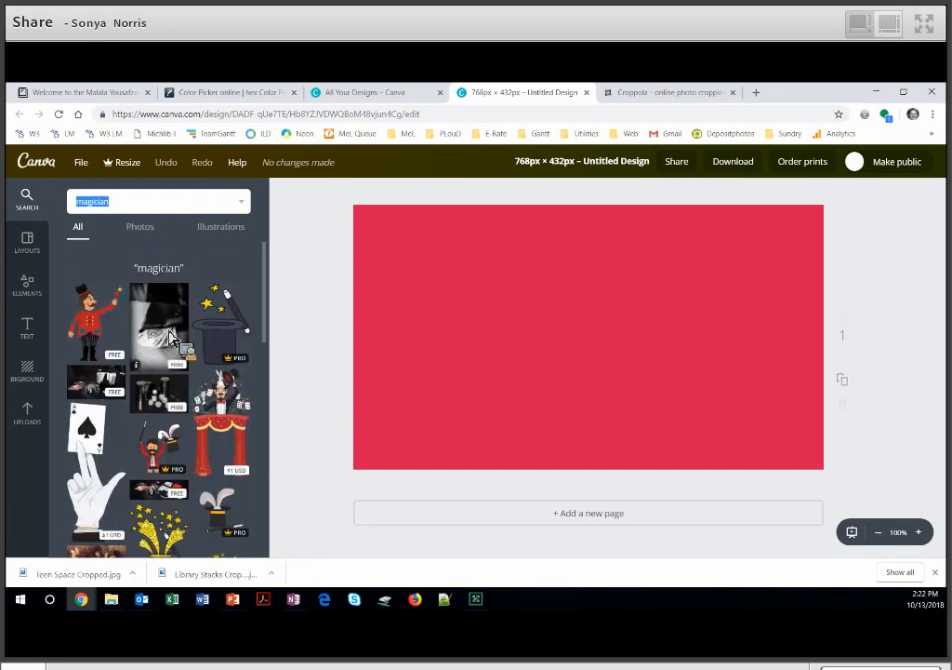
drag(158, 341, 438, 337)
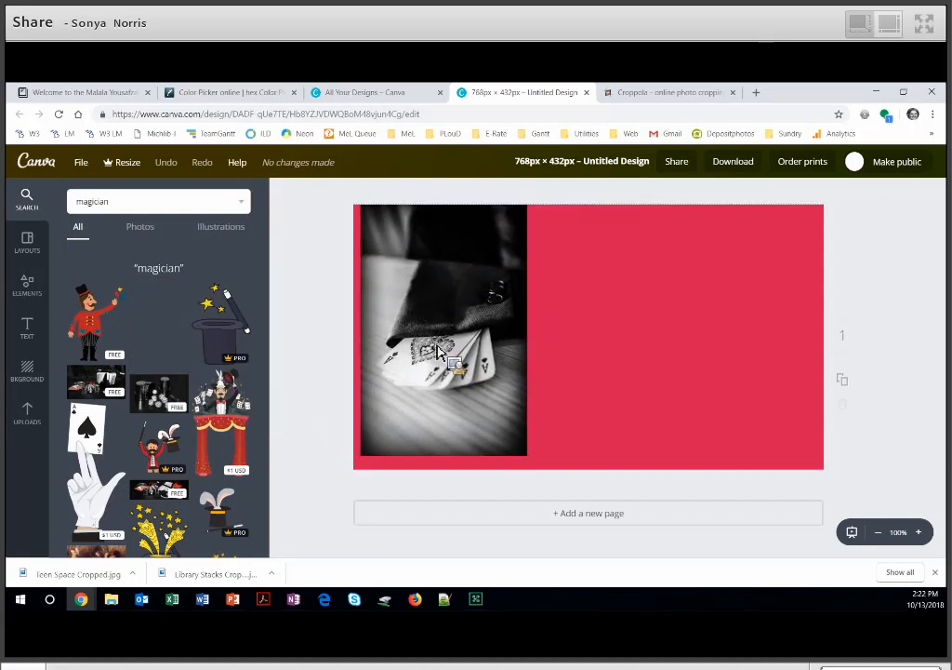
Reposition the playing-card photo with an even margin at the design's left edge and download the design as a PNG named magician.
drag(437, 349, 450, 346)
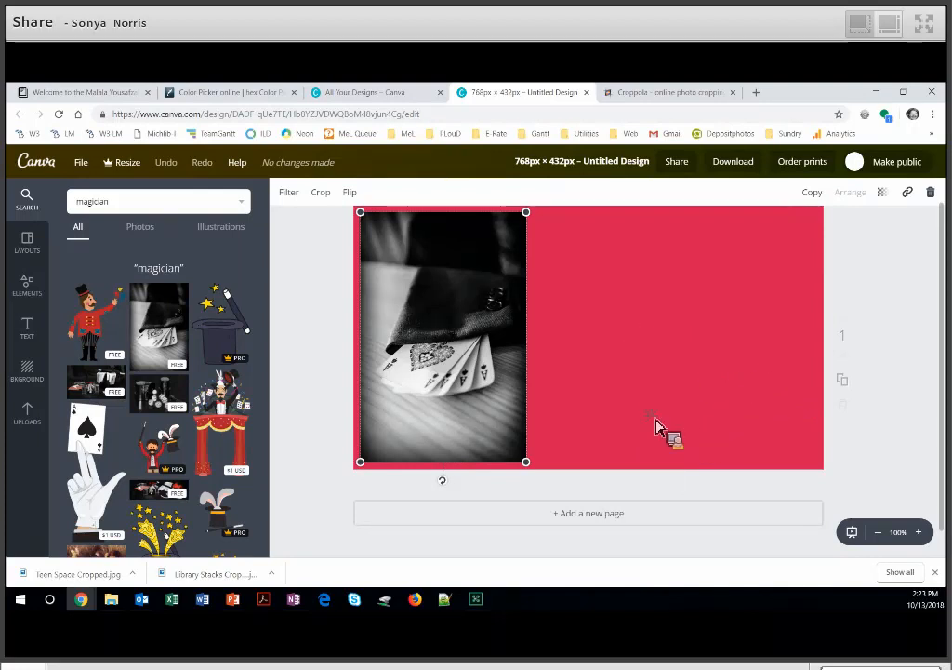
click(751, 409)
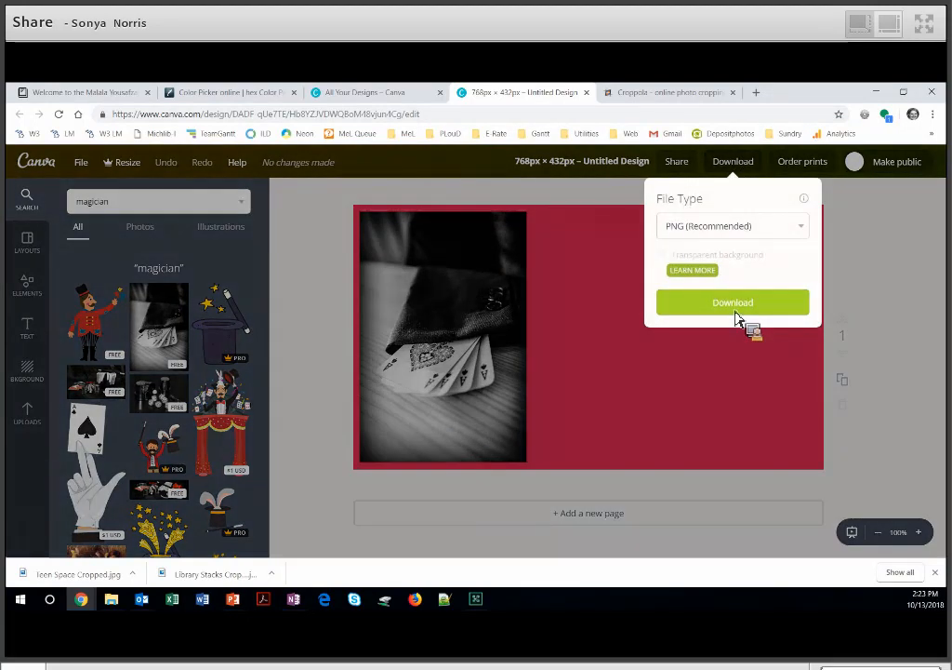
click(735, 314)
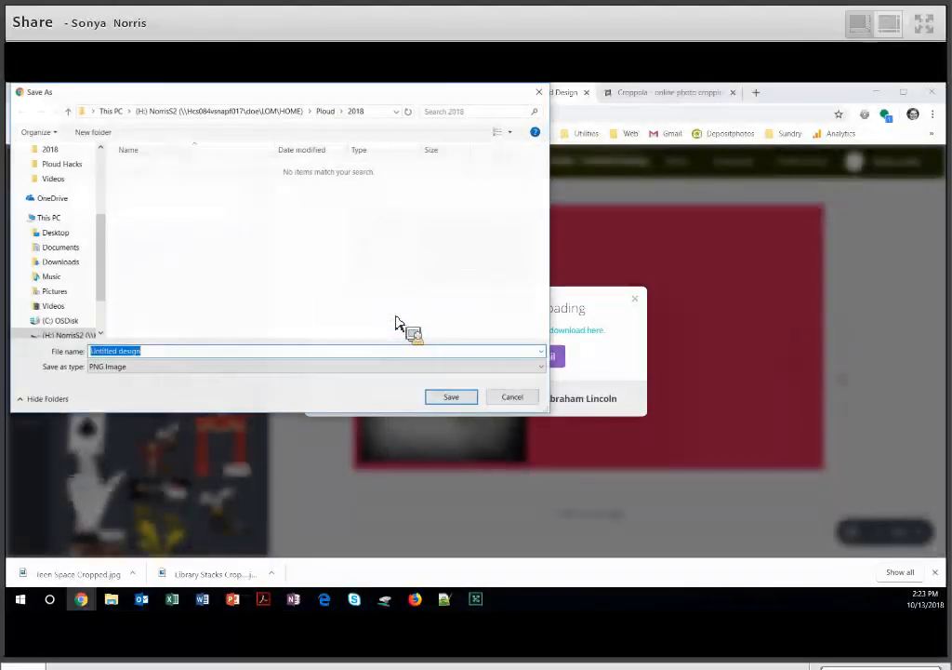
text(magician)
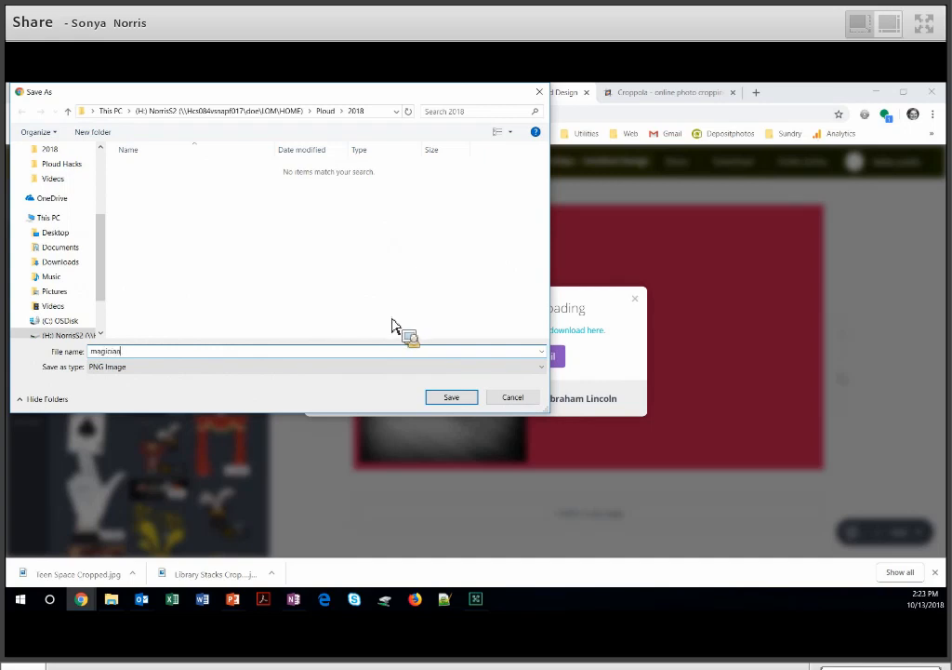
key(Return)
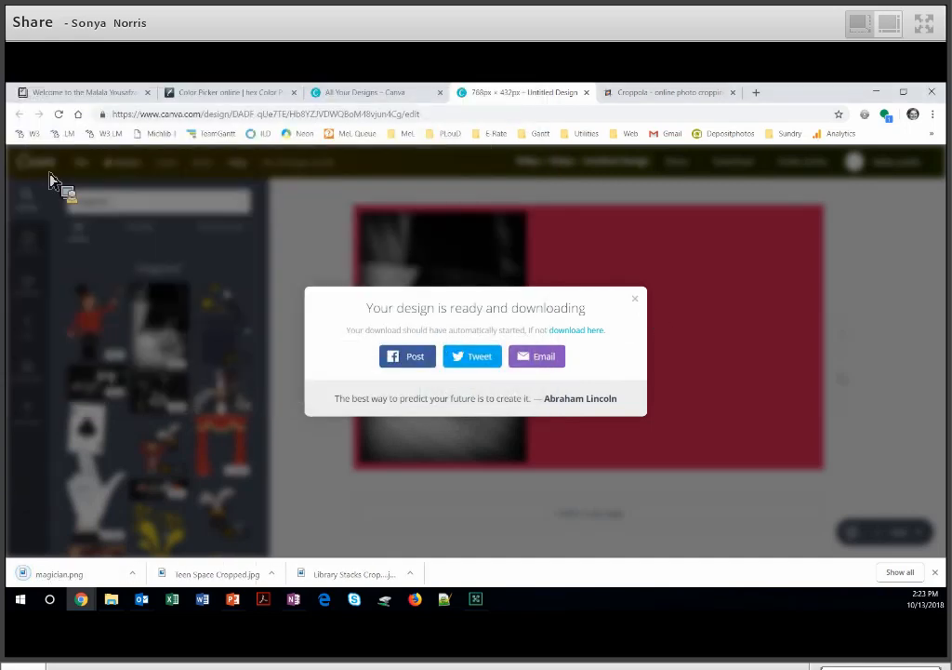
click(521, 191)
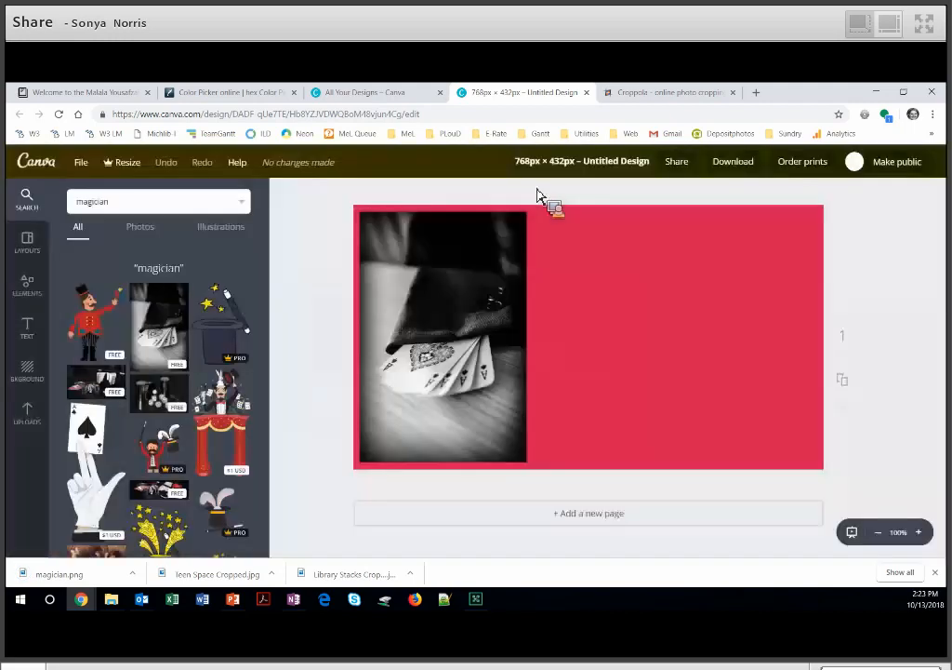
click(523, 191)
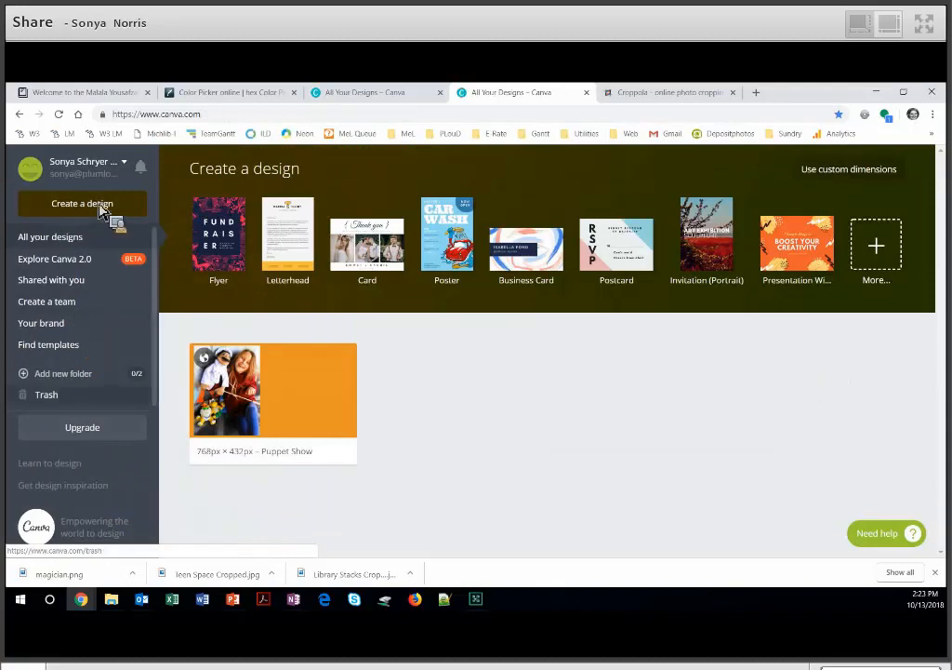
Create another blank design with custom dimensions of 768 × 432 px.
click(836, 185)
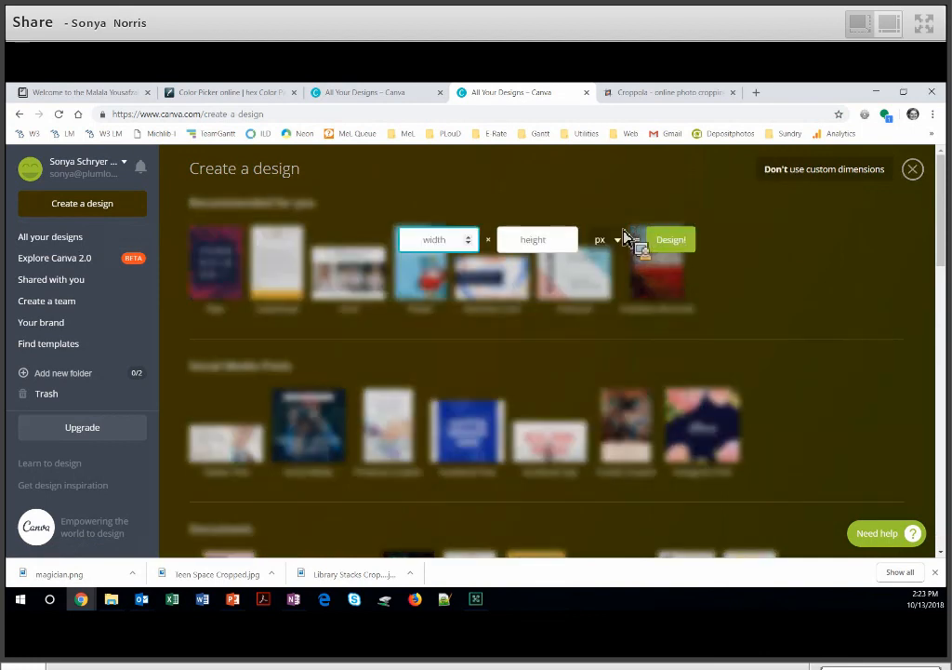
text(768)
key(Tab)
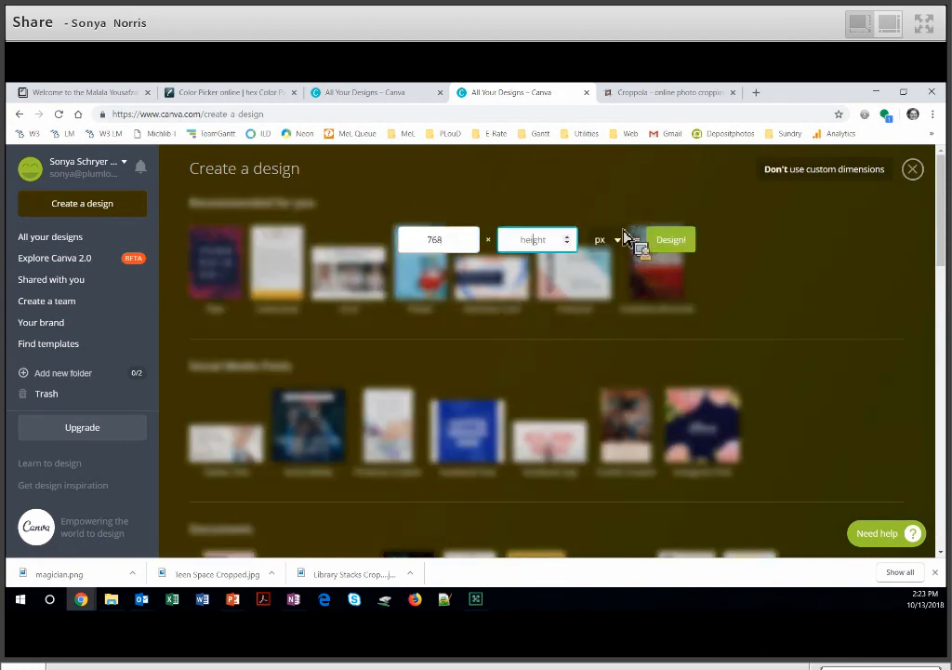
key(Return)
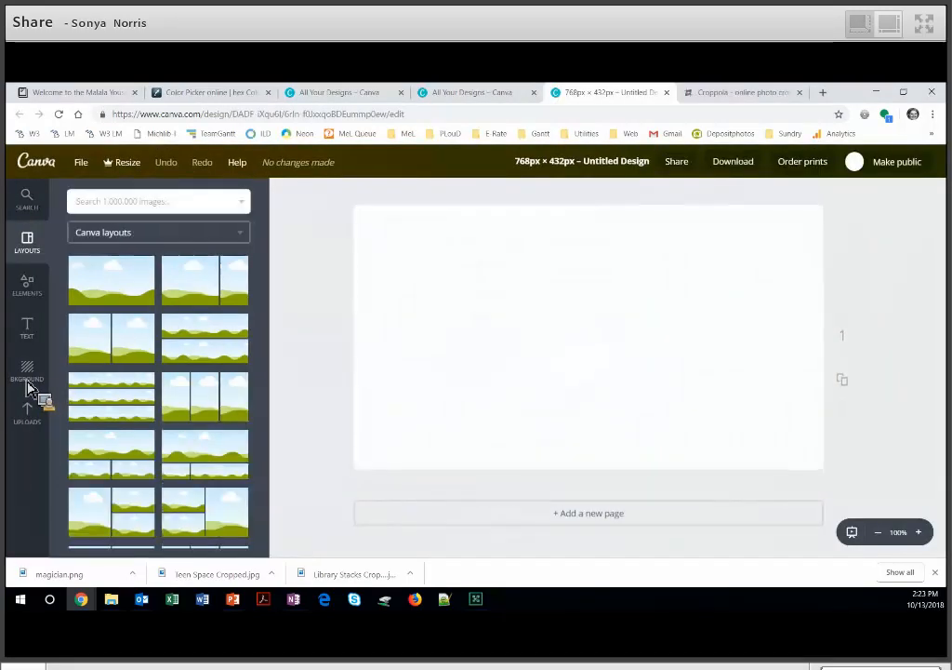
Browse the free background patterns and apply the blue hexagon pattern to the blank design.
click(27, 377)
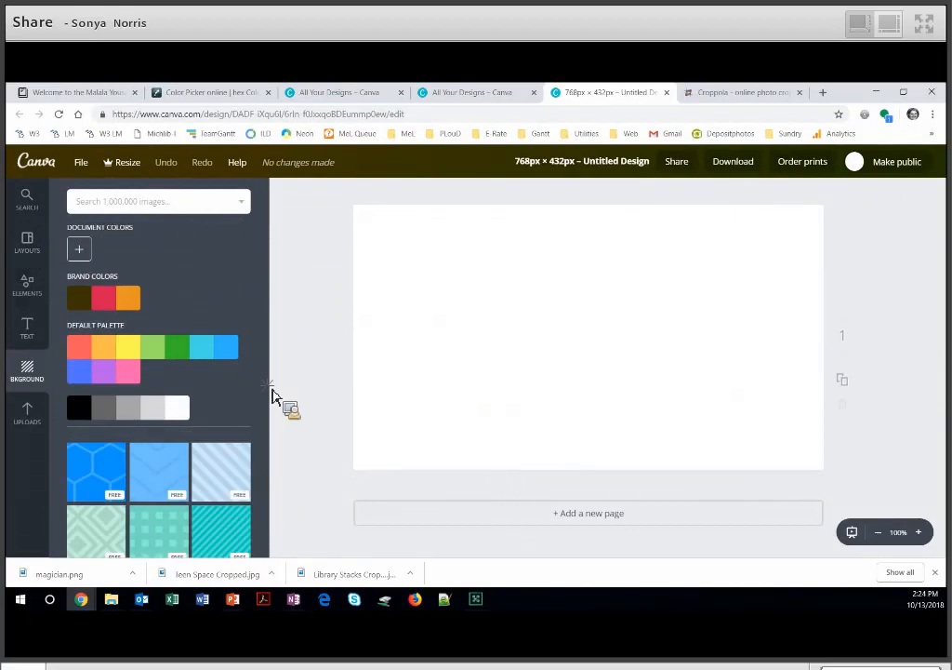
scroll(273, 478, down, 3)
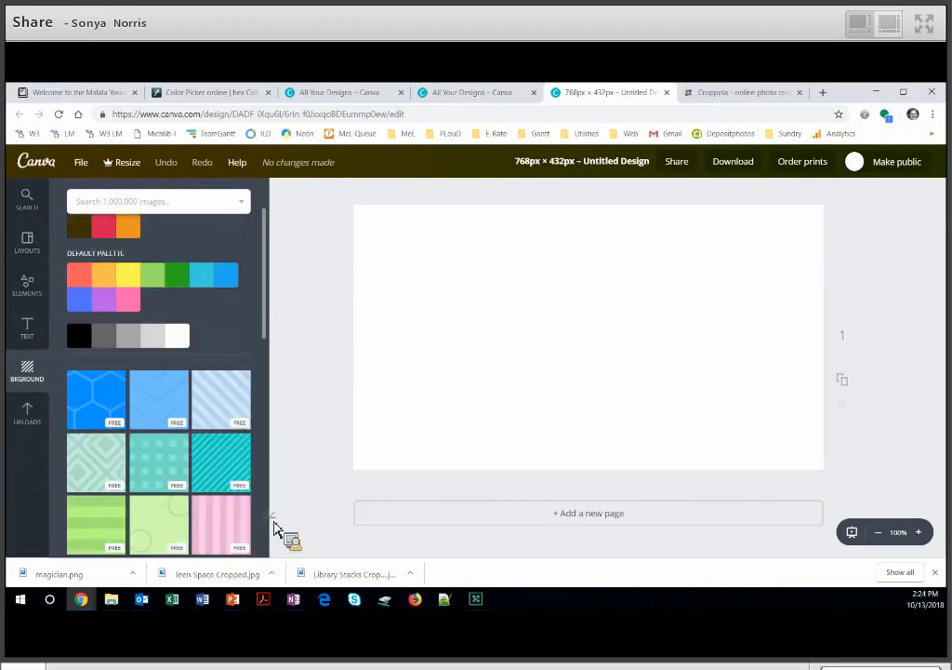
scroll(275, 547, down, 5)
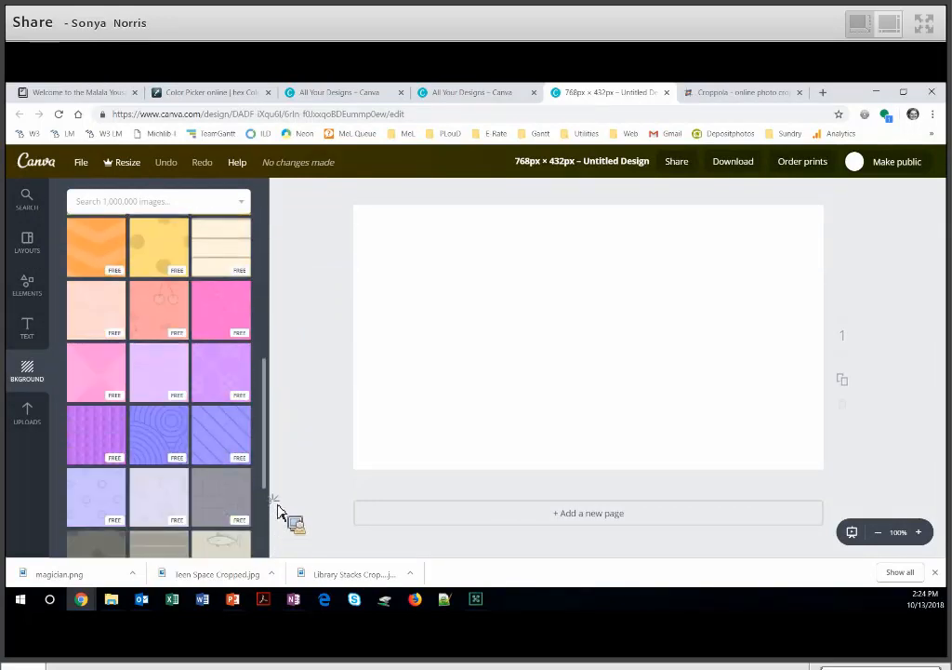
scroll(277, 455, down, 10)
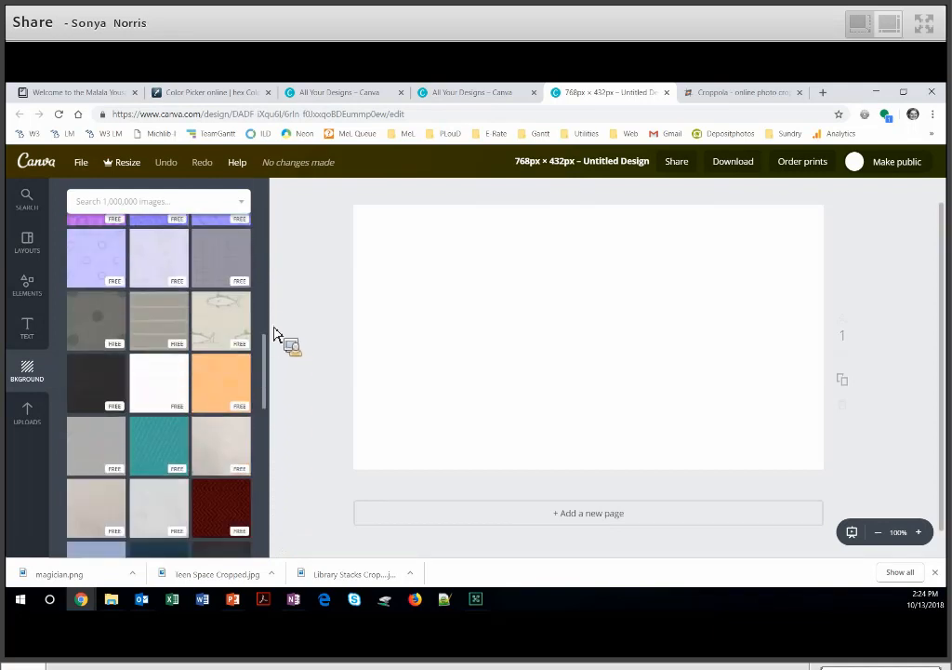
scroll(102, 381, up, 3)
scroll(99, 377, up, 10)
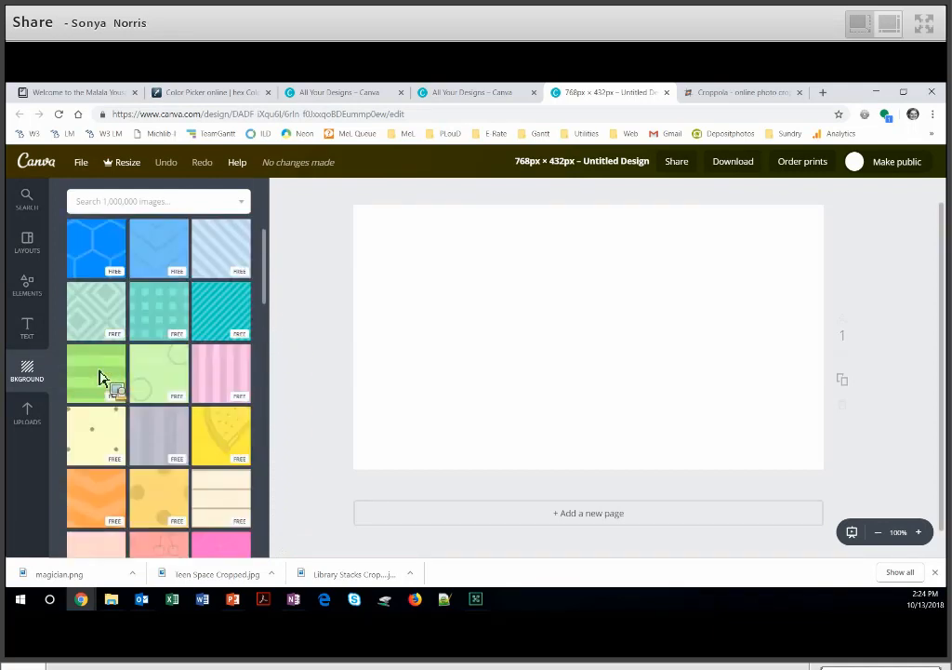
click(100, 370)
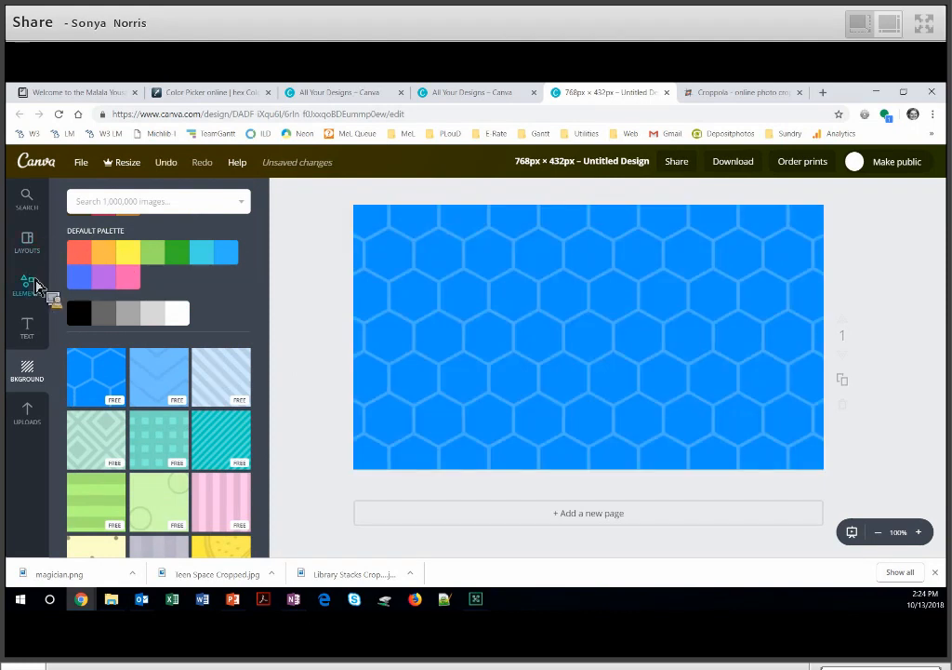
Search the image library's photos for "rabbit" and place the free photo of the brown rabbit in grass on the design's left side.
click(30, 284)
drag(95, 267, 110, 216)
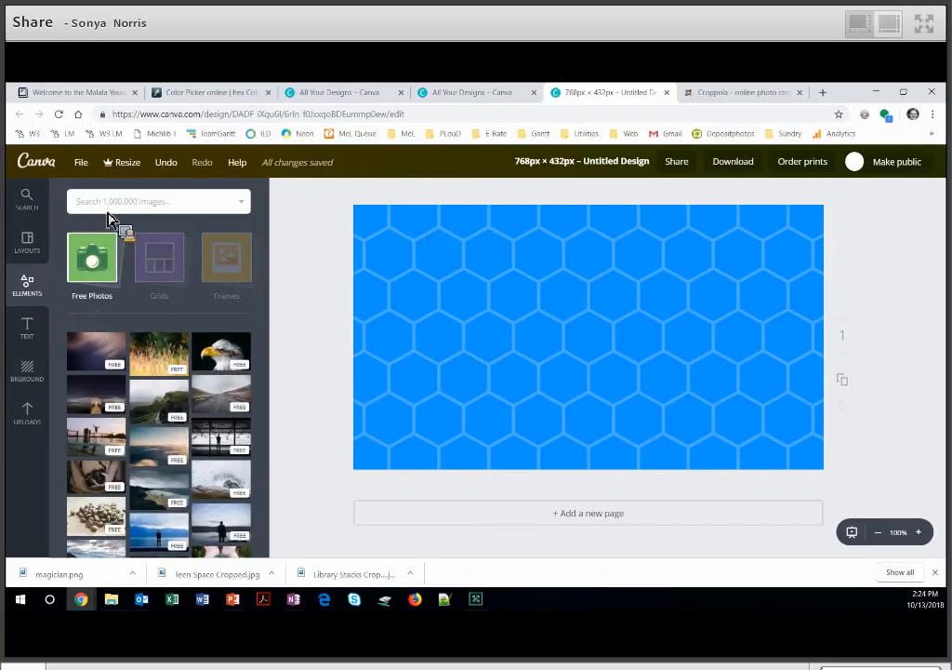
click(108, 212)
text(rabbit)
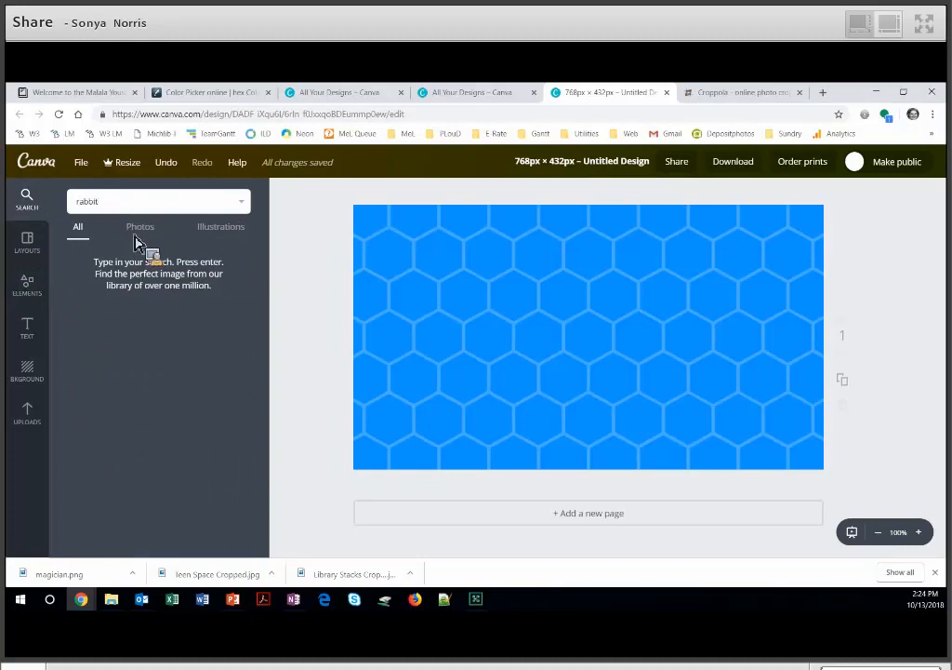
key(Return)
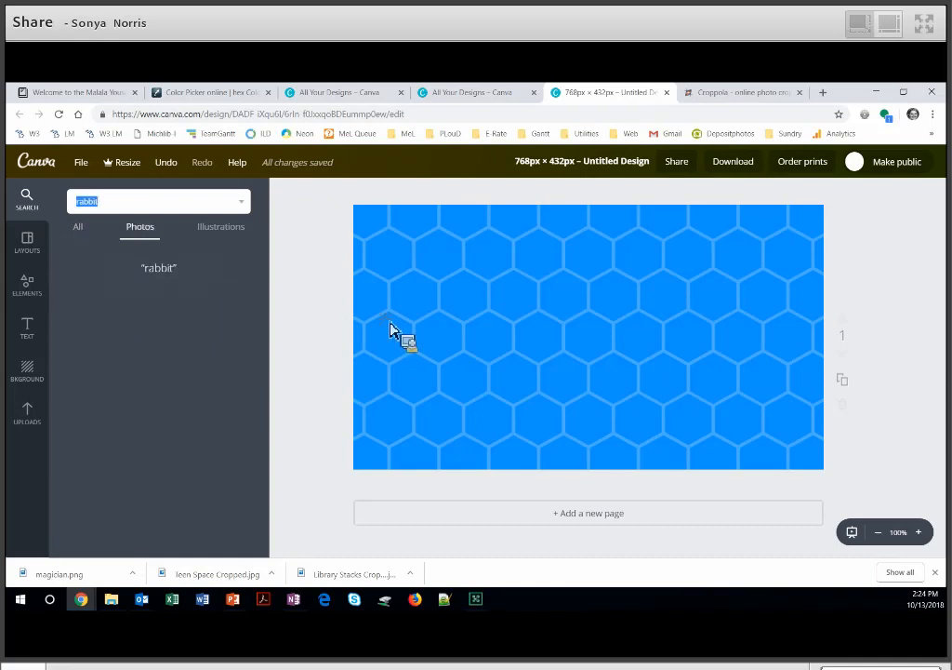
drag(98, 323, 456, 326)
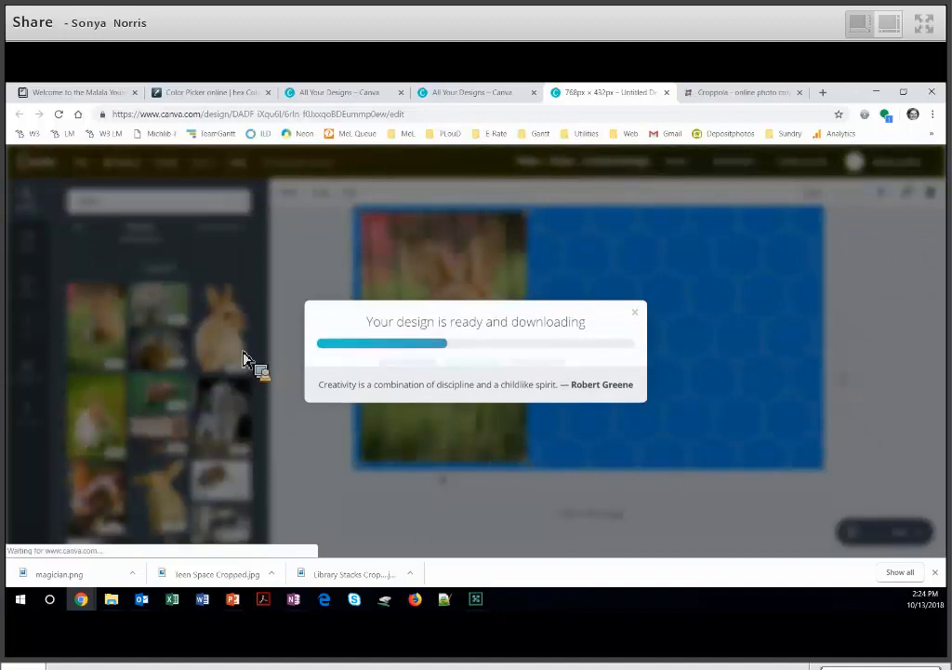
Save the downloaded rabbit design as a PNG named petting zoo and dismiss the download message.
text(pe)
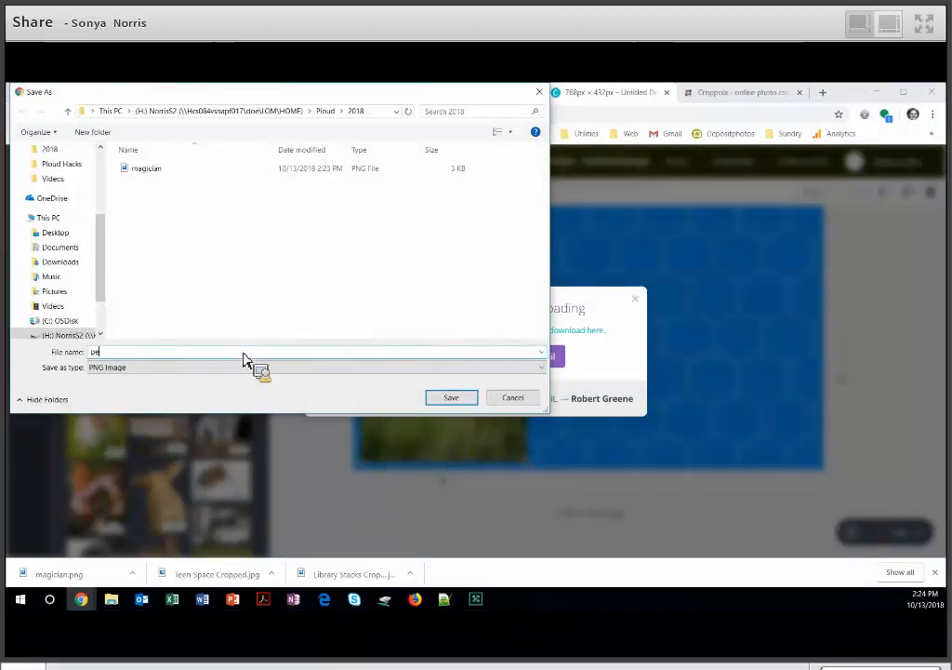
text(tting zoo)
key(Return)
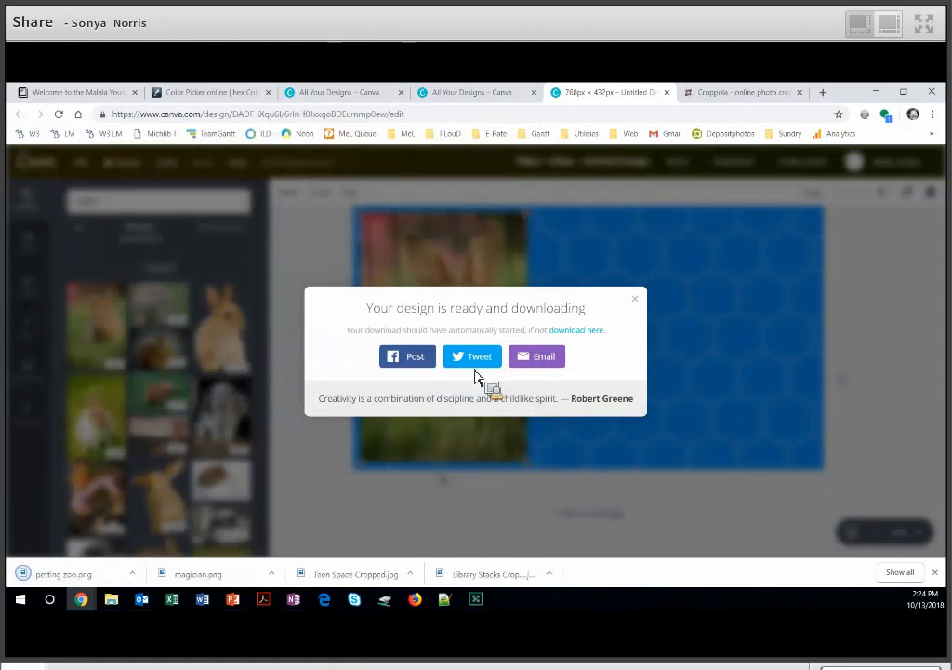
click(637, 302)
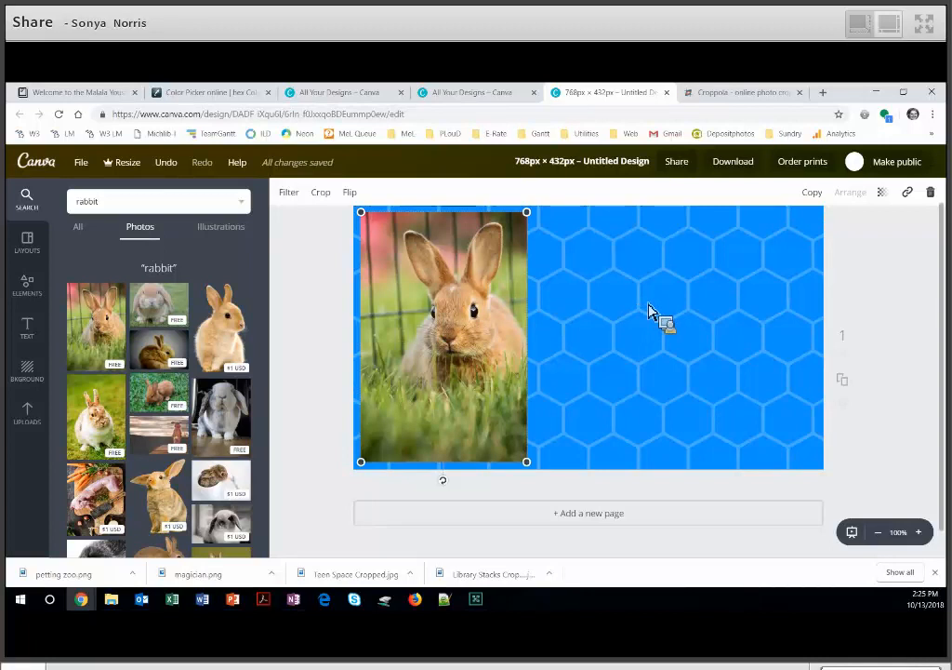
Switch to PowerPoint and start the presentation's slide show.
key(alt+Tab)
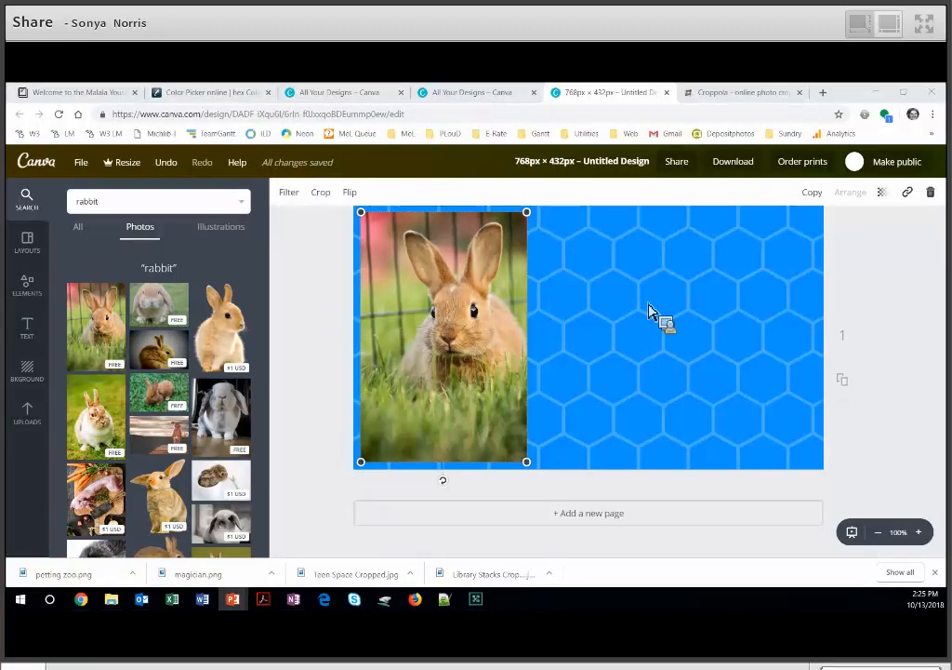
key(F5)
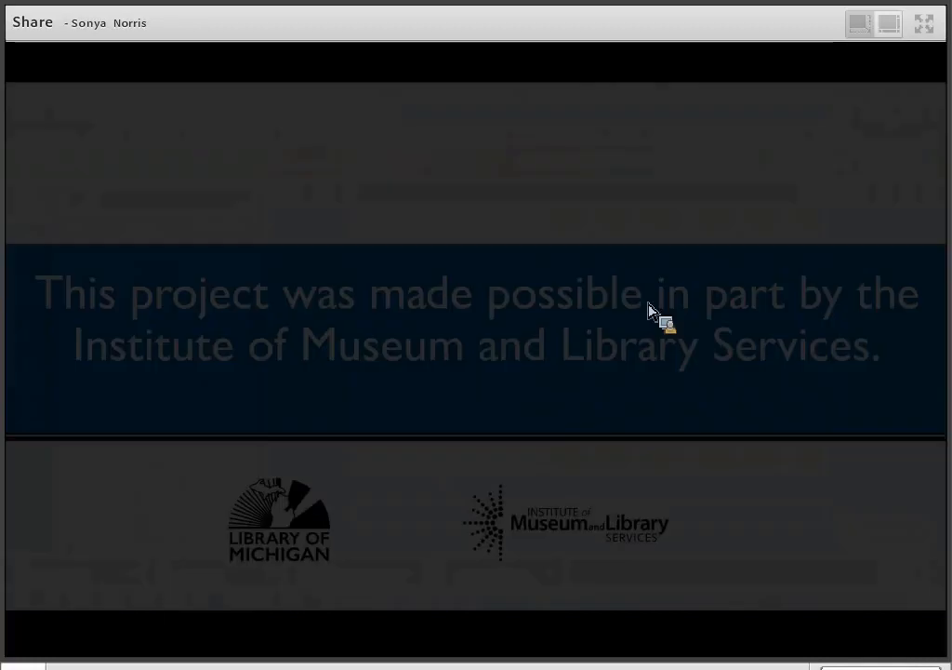